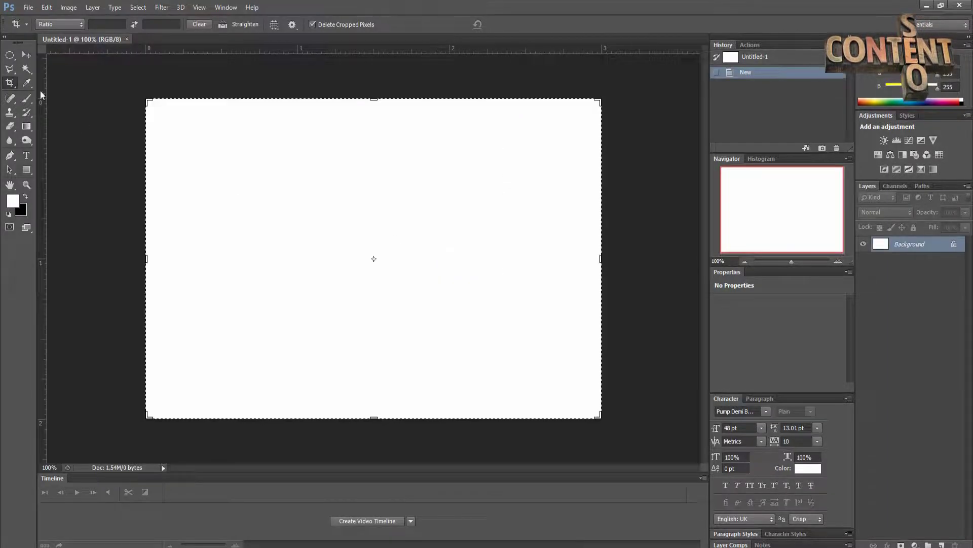
Add a 48 pt text layer reading "26" in the upper-left area of the canvas
click(27, 155)
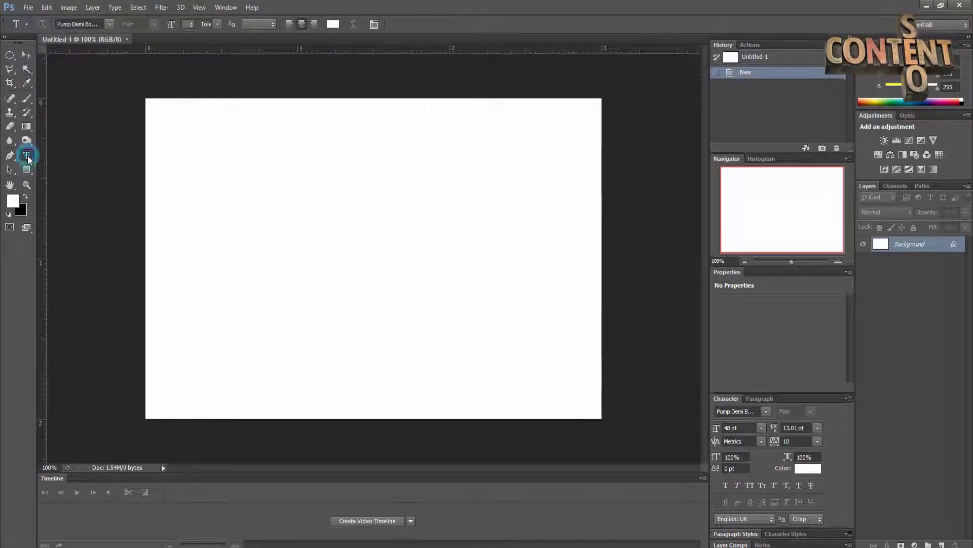
click(230, 194)
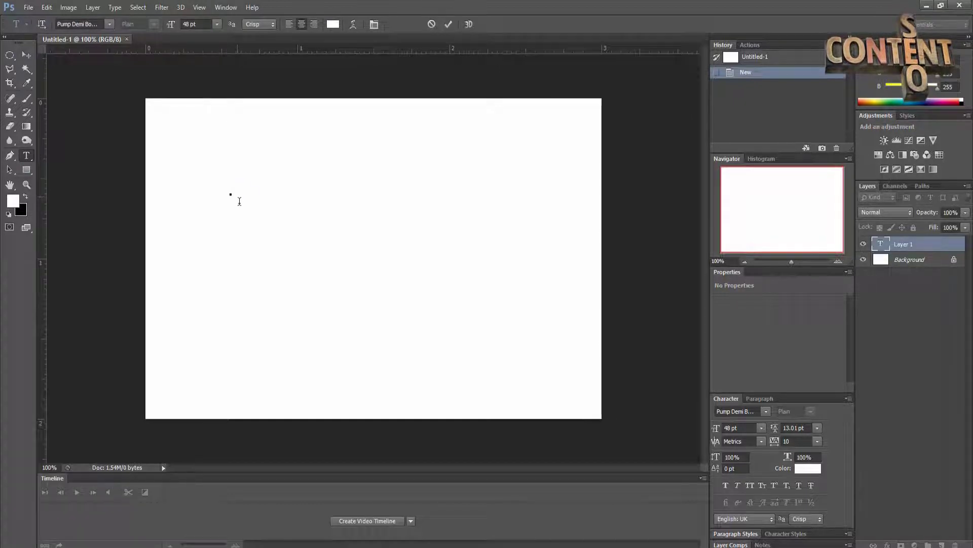
text(Co)
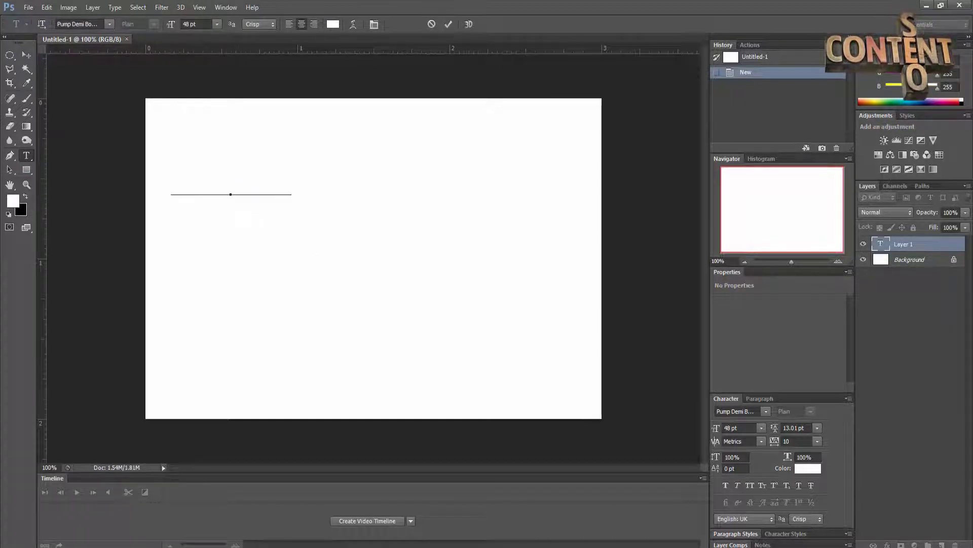
click(807, 547)
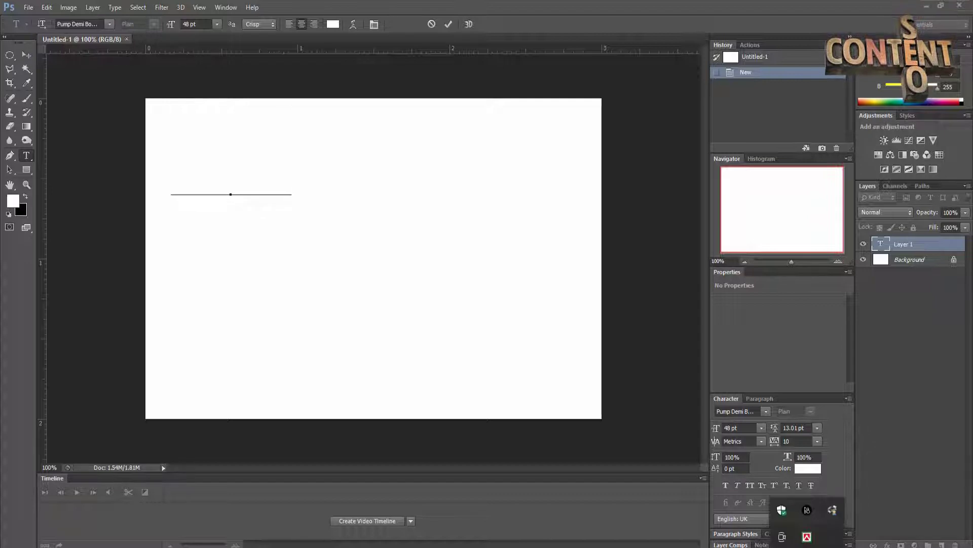
Recolour the whole "26" text to bright red and commit the text edit
click(285, 173)
key(ctrl+a)
click(332, 25)
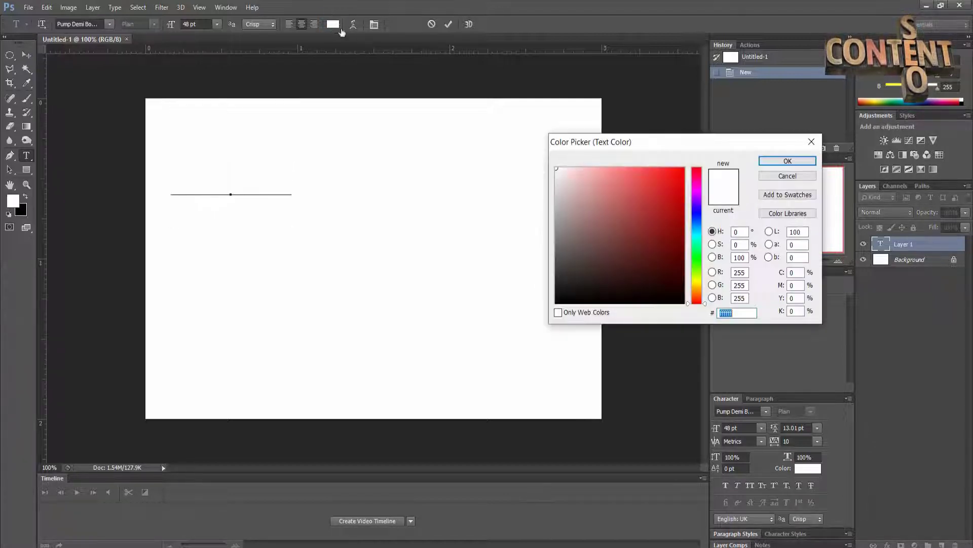
click(679, 195)
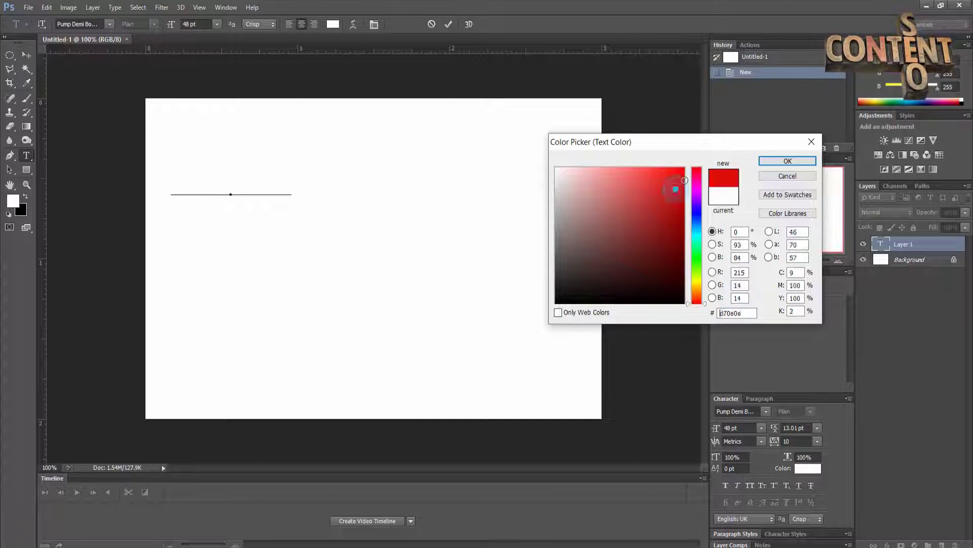
click(805, 162)
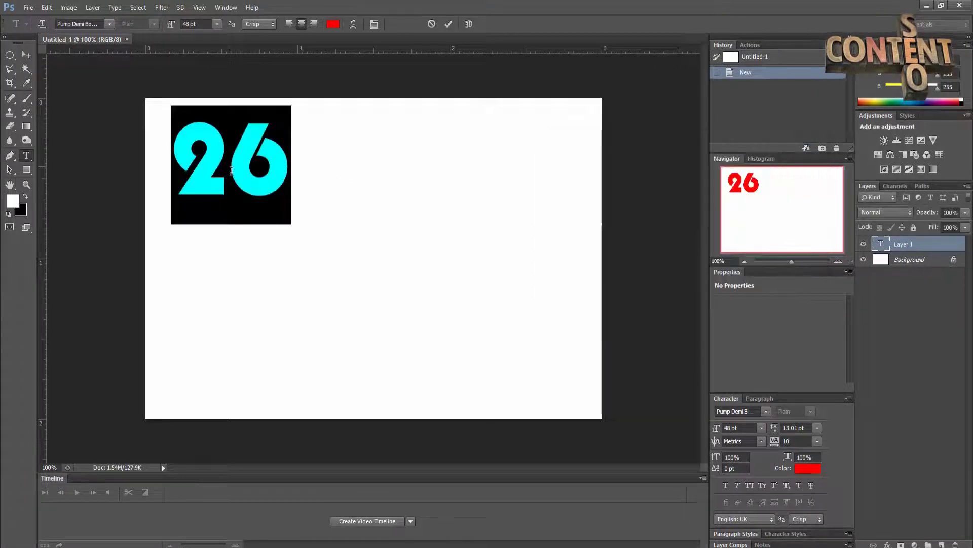
click(247, 177)
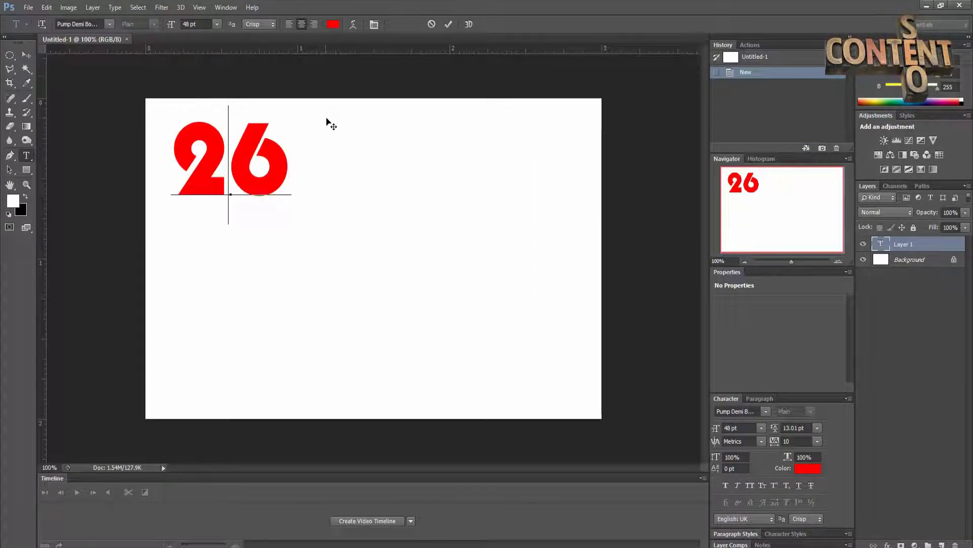
click(449, 25)
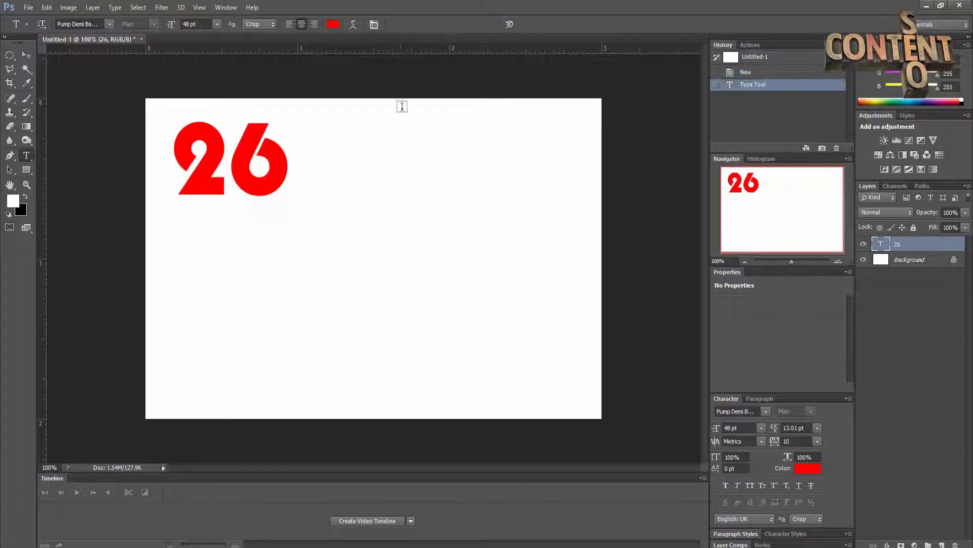
Move the red "26" to about the centre of the canvas and scale it up to about 150%
key(v)
drag(244, 180, 398, 275)
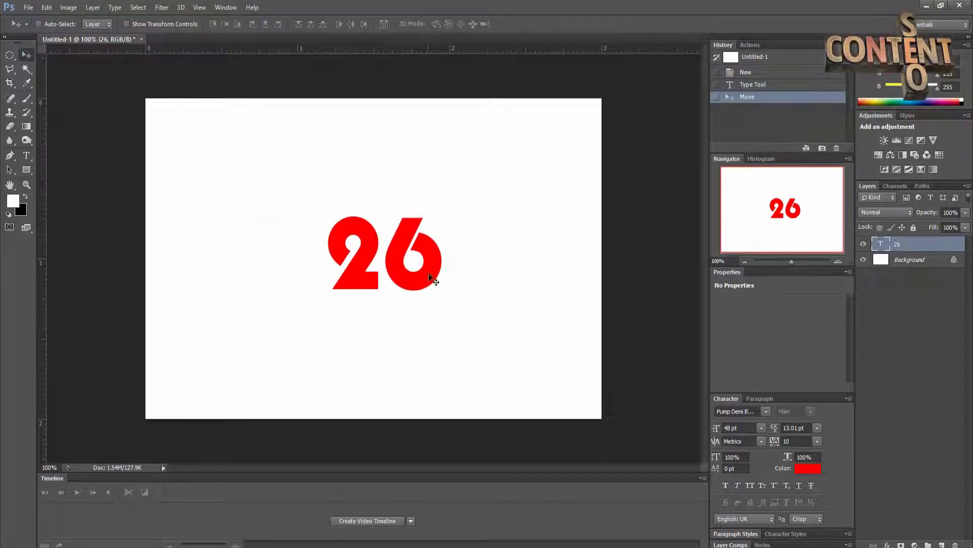
key(ctrl+t)
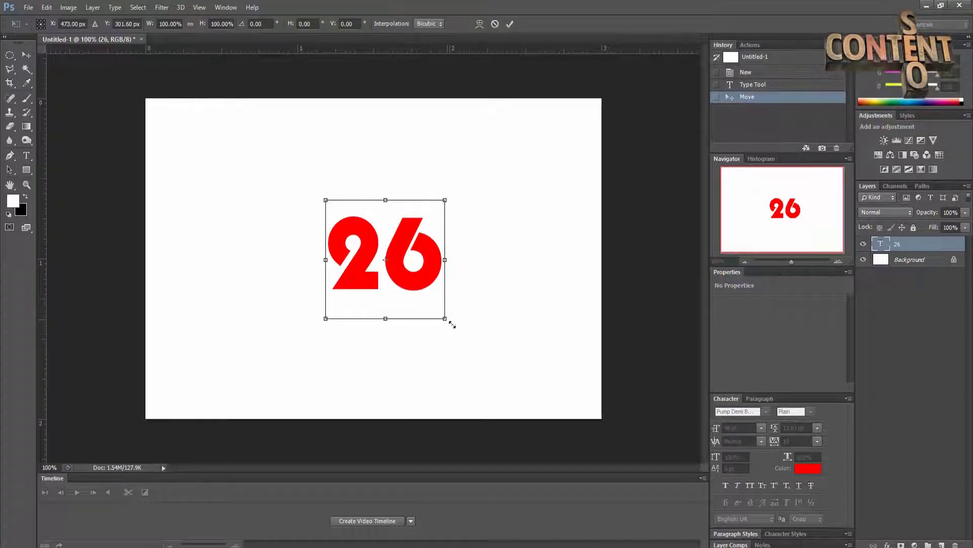
drag(448, 321, 403, 272)
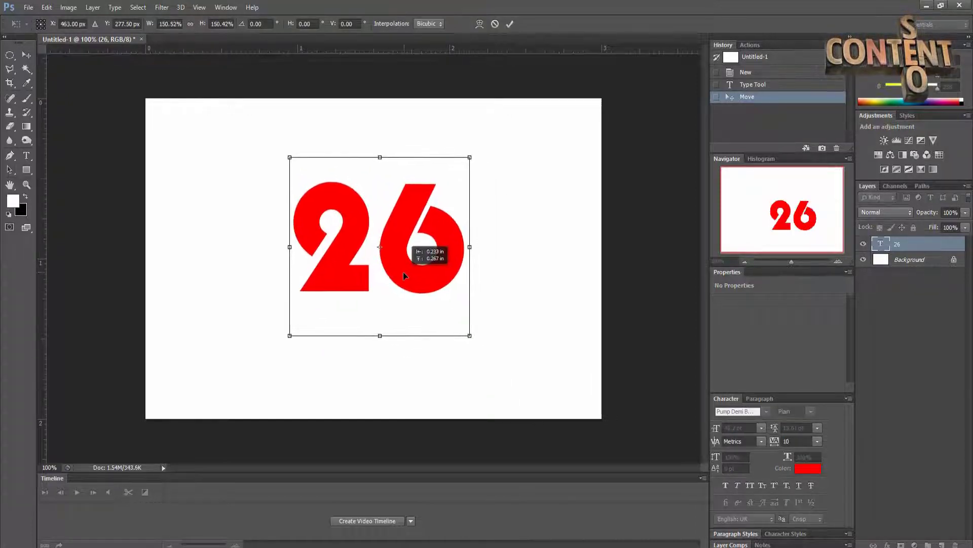
click(509, 24)
Convert the Background into a regular layer named Layer 0 and clear its white area with a Magic Wand selection
double_click(951, 259)
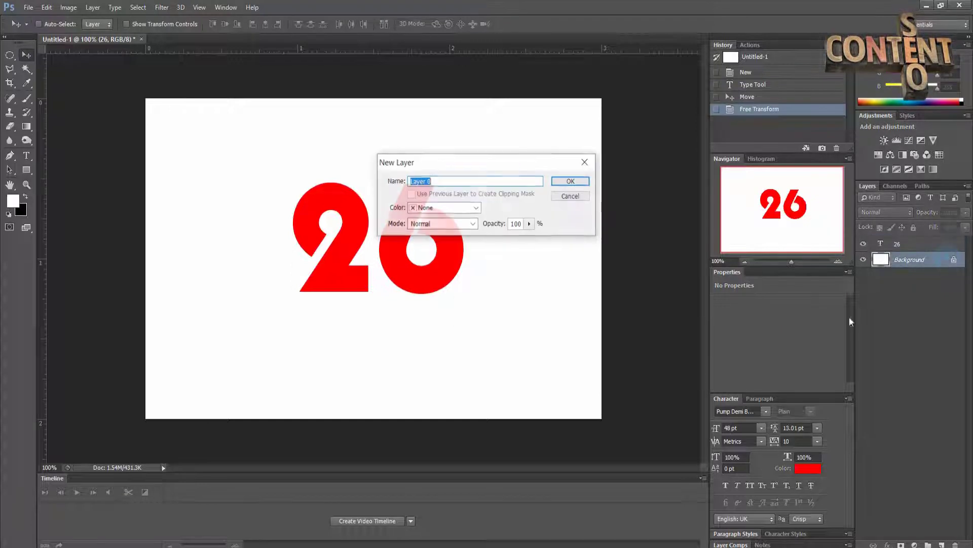
click(570, 182)
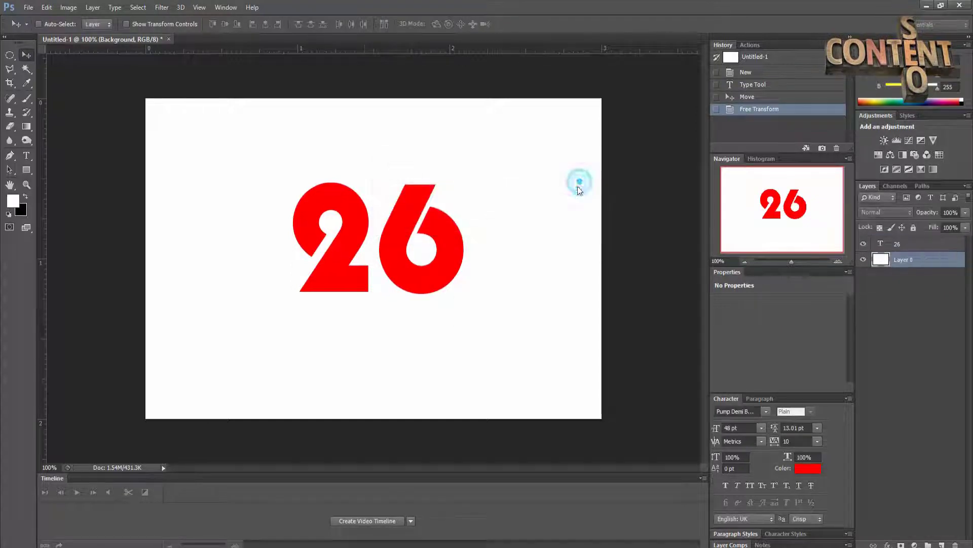
click(26, 69)
click(208, 157)
key(Delete)
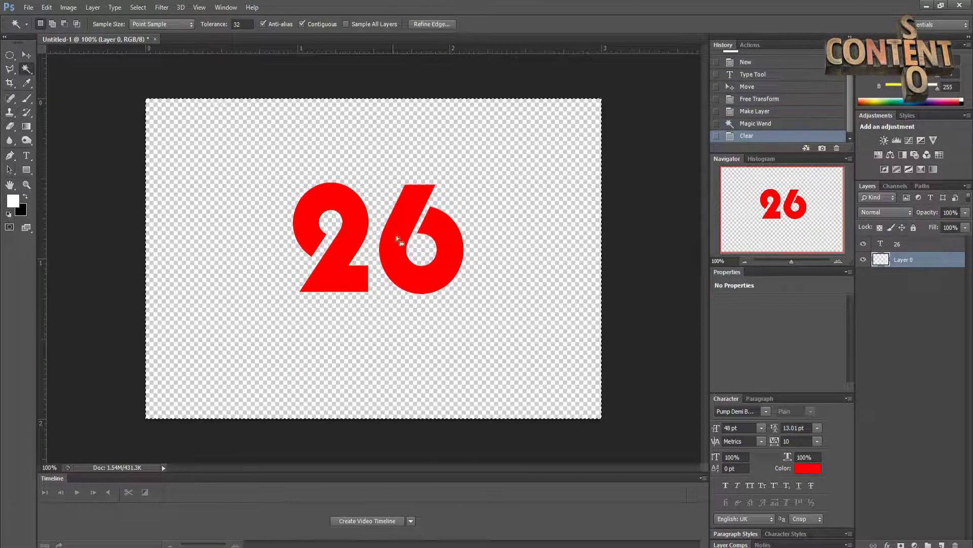
key(v)
click(347, 240)
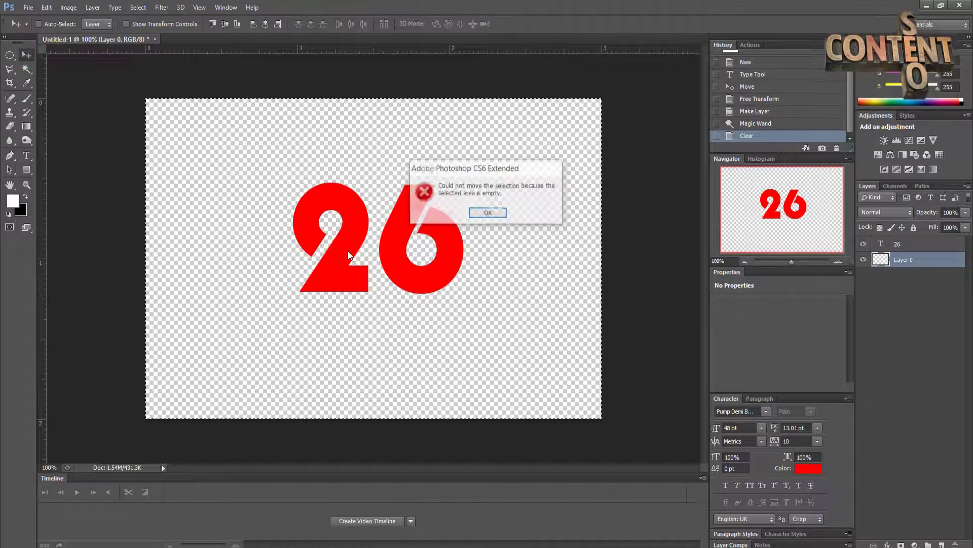
click(496, 211)
Crop the canvas tightly around the edges of the red "26" on all four sides
click(10, 82)
drag(147, 259, 223, 260)
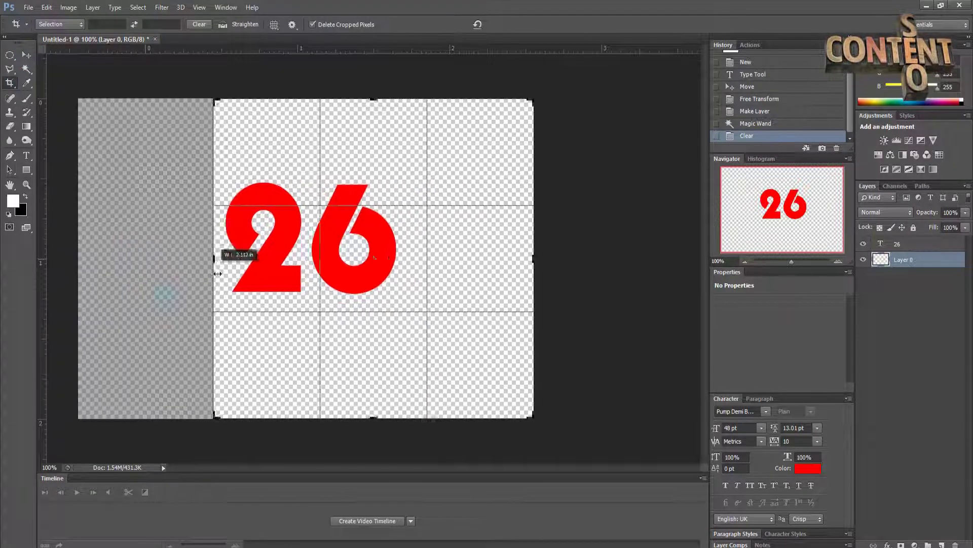
drag(529, 262, 452, 256)
drag(378, 411, 394, 364)
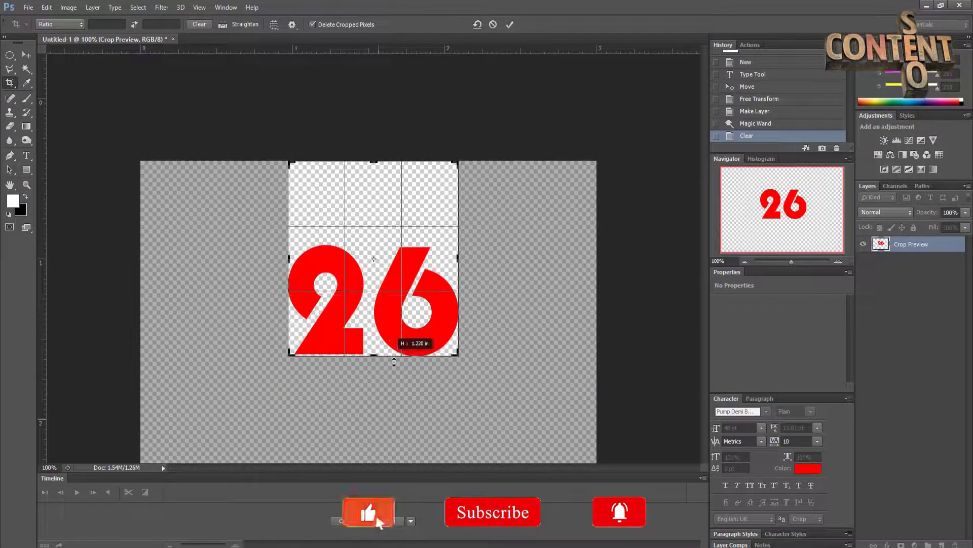
drag(373, 157, 380, 205)
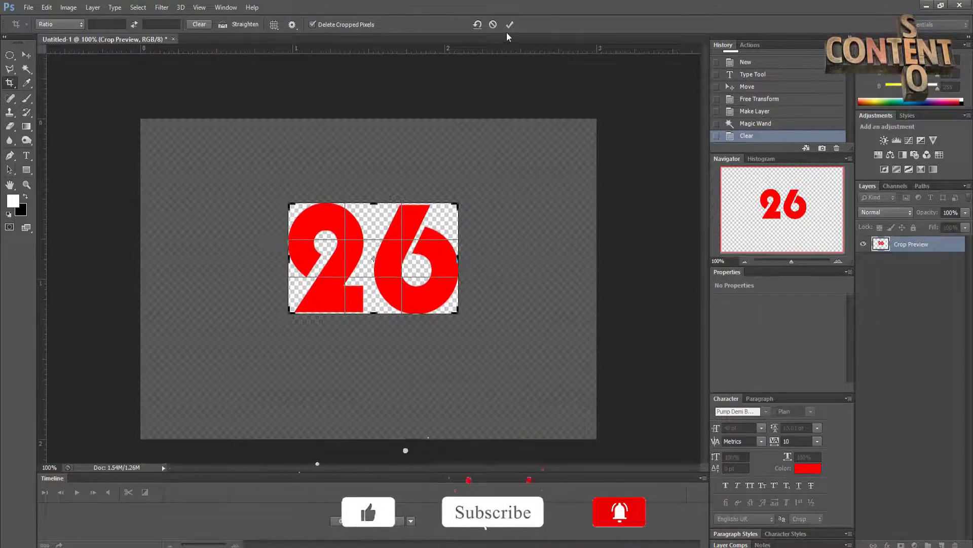
key(Return)
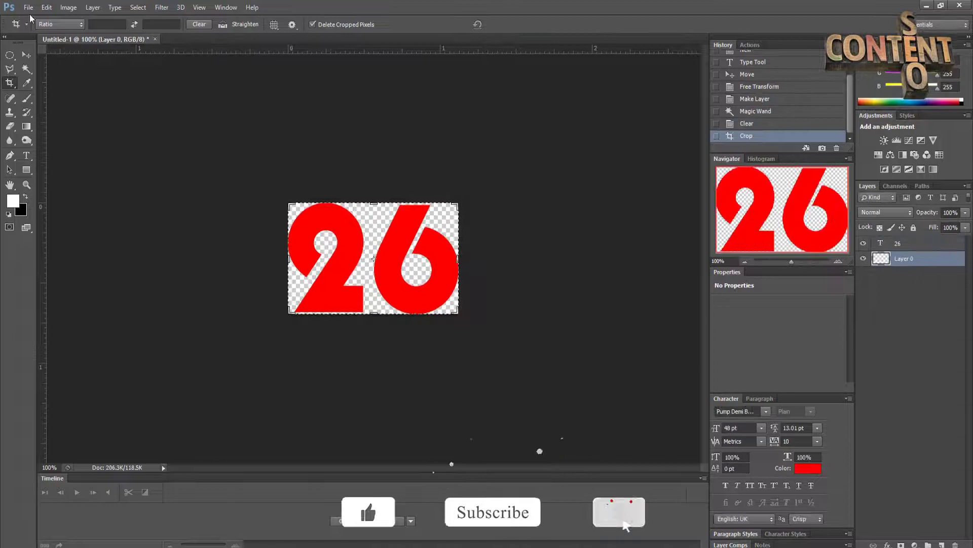
Save the document as Untitled-1.psd in the 26 Multimedia folder on the Media (F:) drive
click(29, 10)
click(39, 12)
click(29, 8)
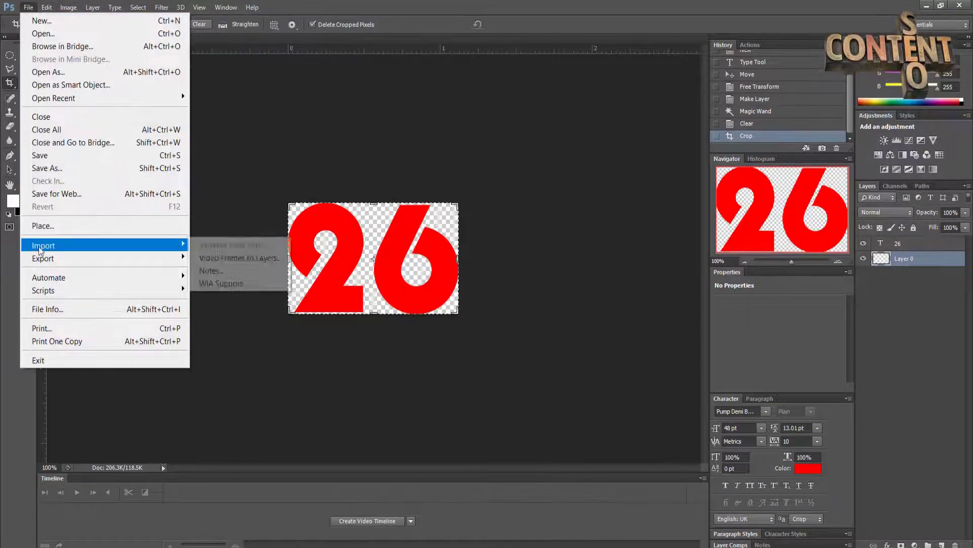
click(66, 168)
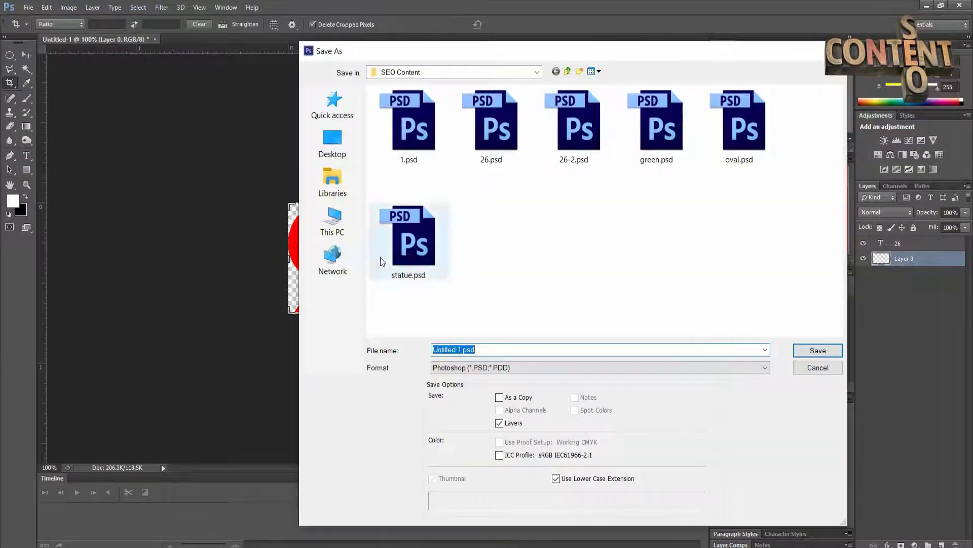
click(348, 229)
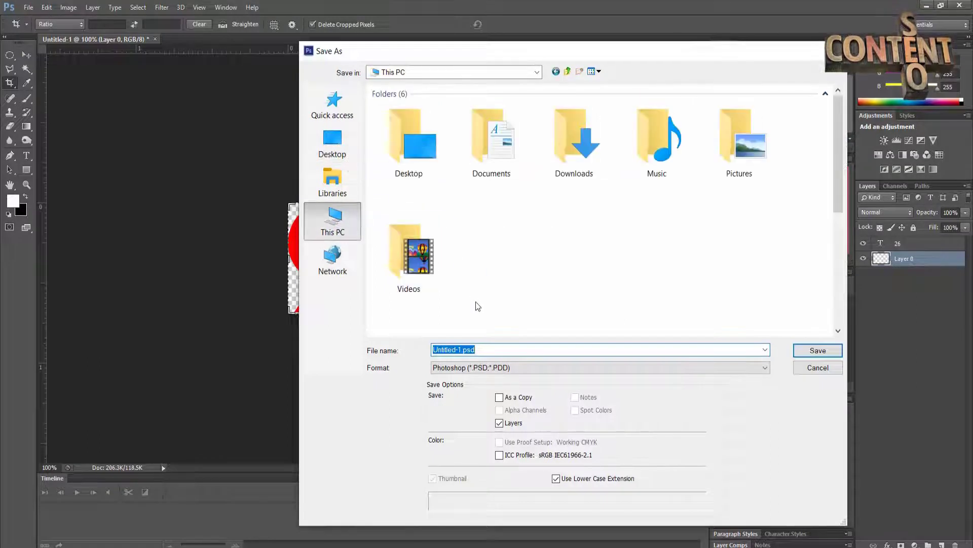
scroll(482, 264, down, 3)
click(491, 230)
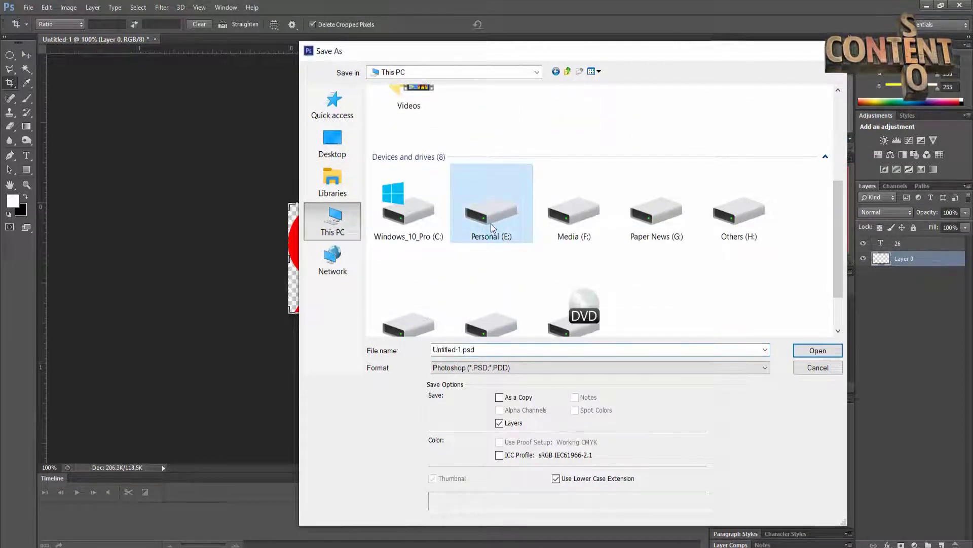
double_click(565, 233)
double_click(406, 127)
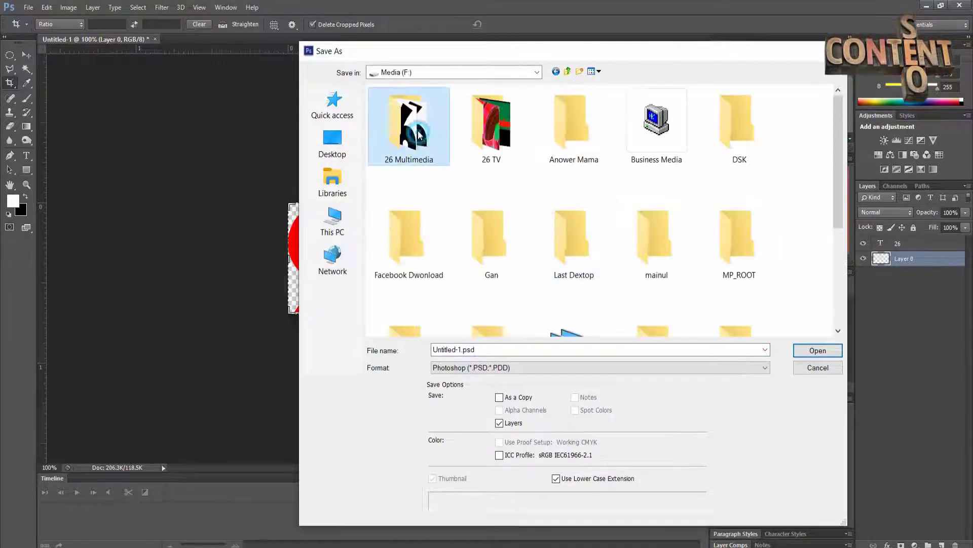
click(817, 351)
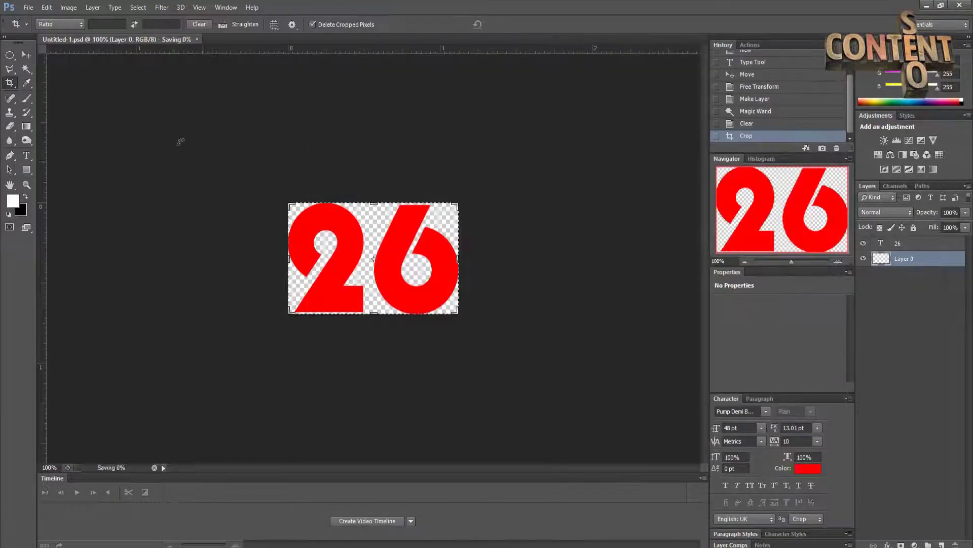
Save a PNG copy as Untitled-1.png in the 26 Multimedia folder with compression set to None / Fast
click(28, 7)
click(55, 163)
click(503, 365)
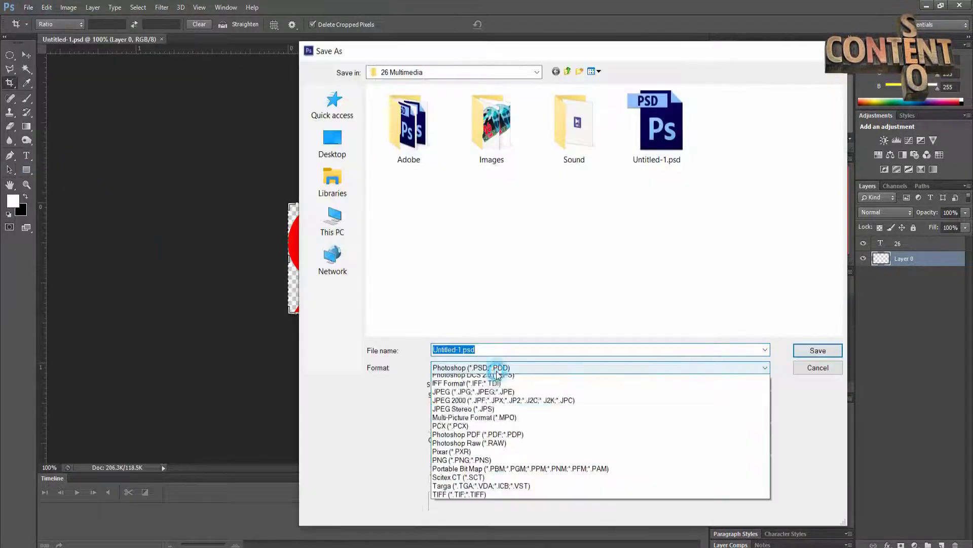
click(482, 526)
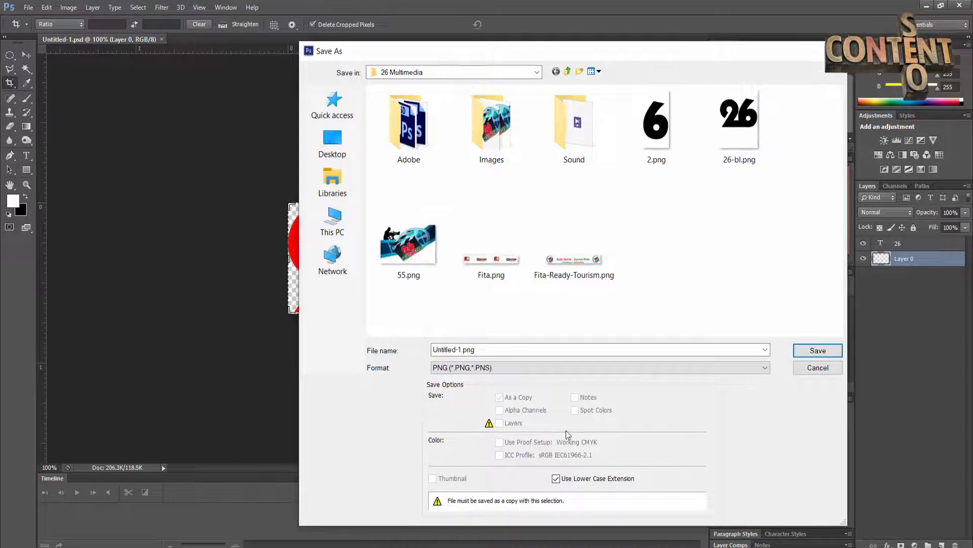
click(817, 351)
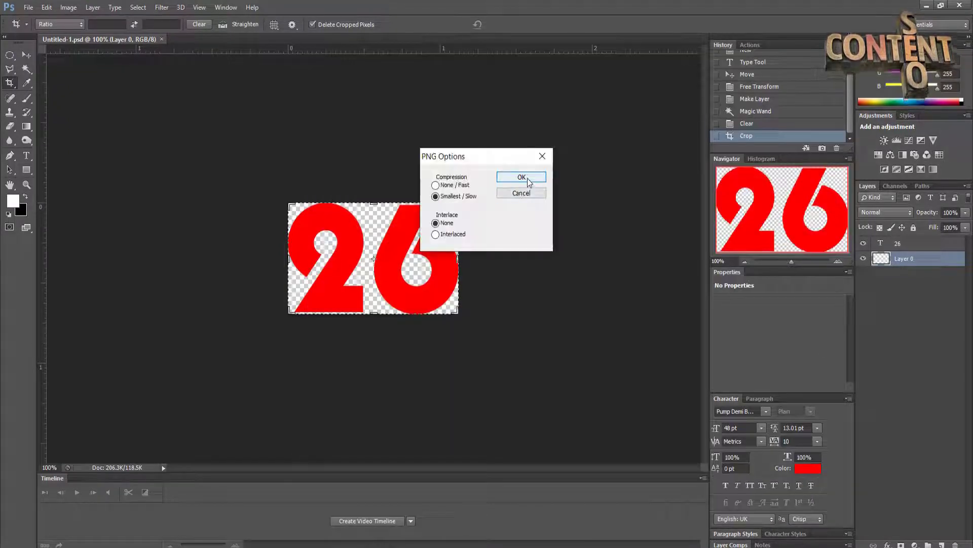
click(453, 188)
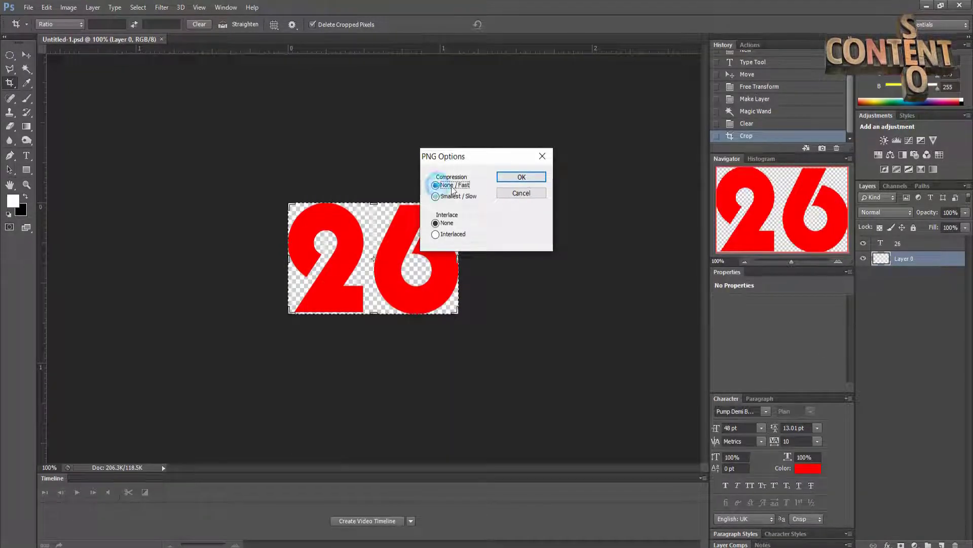
click(521, 176)
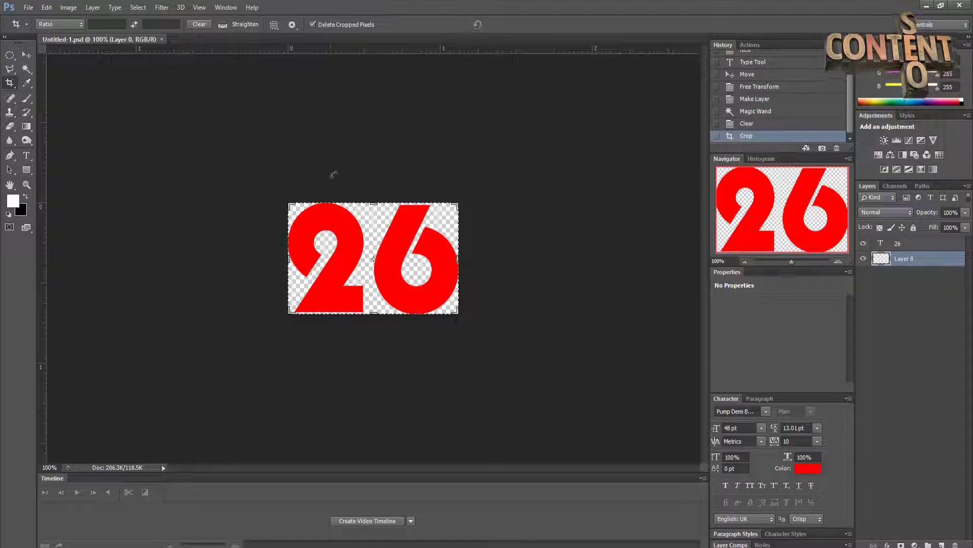
Undo the crop, the clearing of the white background and the Magic Wand selection
key(ctrl+alt+z)
key(ctrl+alt+z)
key(ctrl+alt+z)
click(27, 69)
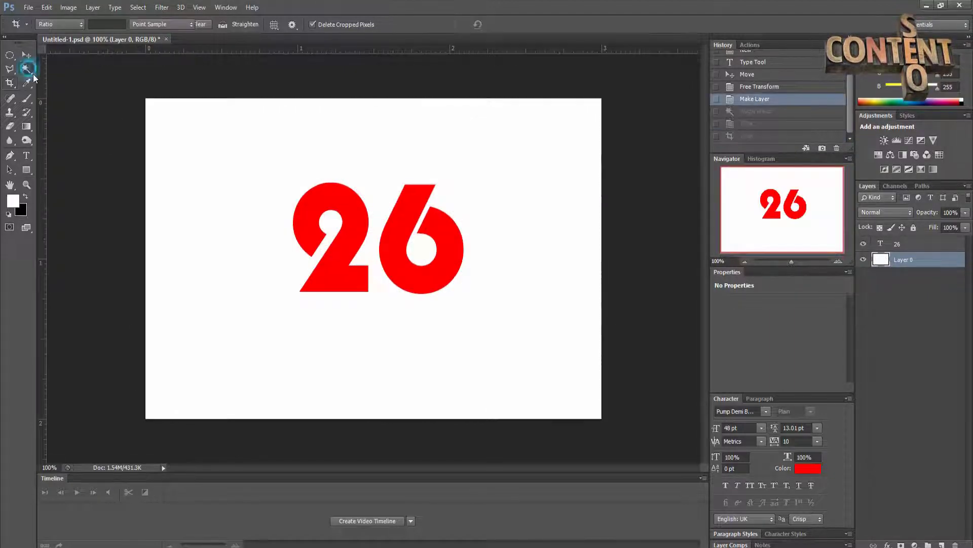
key(v)
drag(345, 215, 302, 196)
key(ctrl+z)
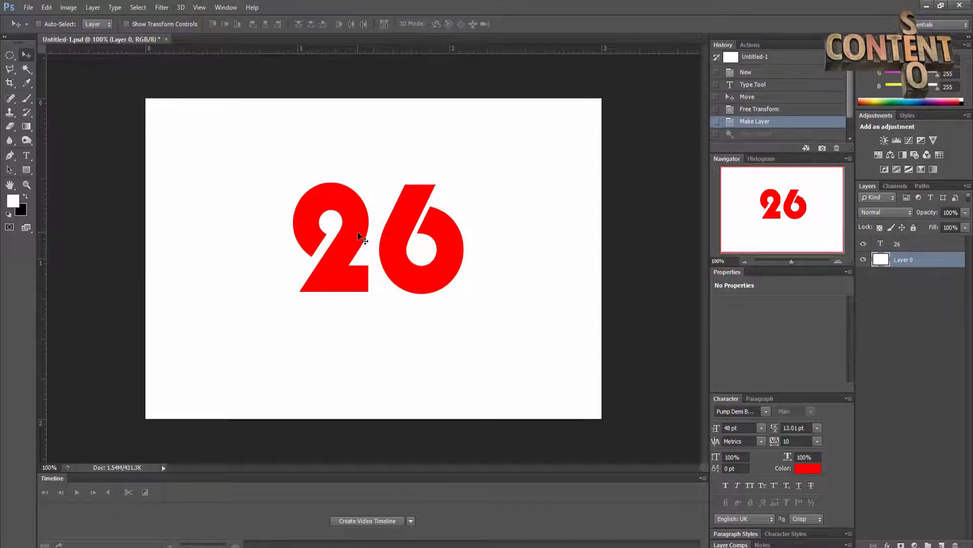
Delete the "26" text layer and add the text "MULTIMEDIA" on the canvas
ctrl+click(358, 232)
key(Delete)
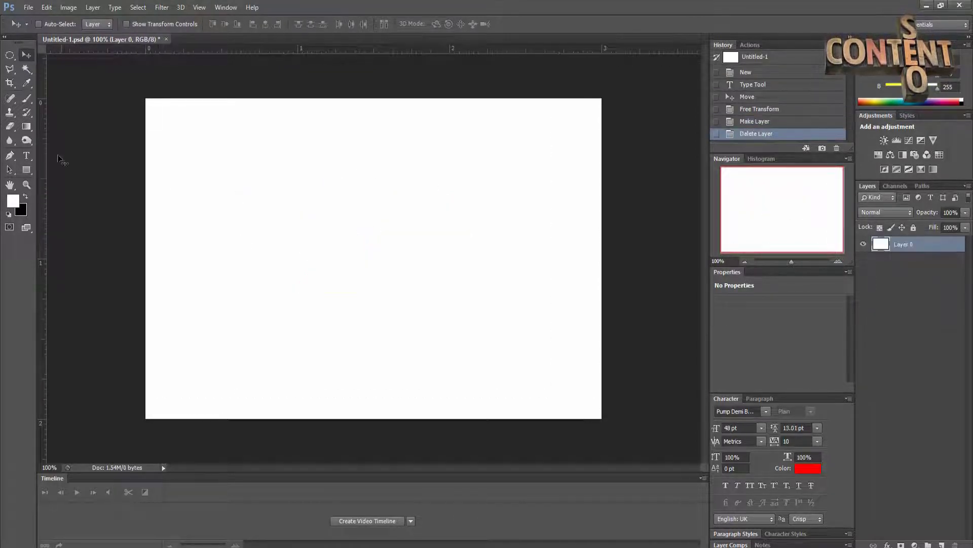
key(t)
click(250, 237)
text(m)
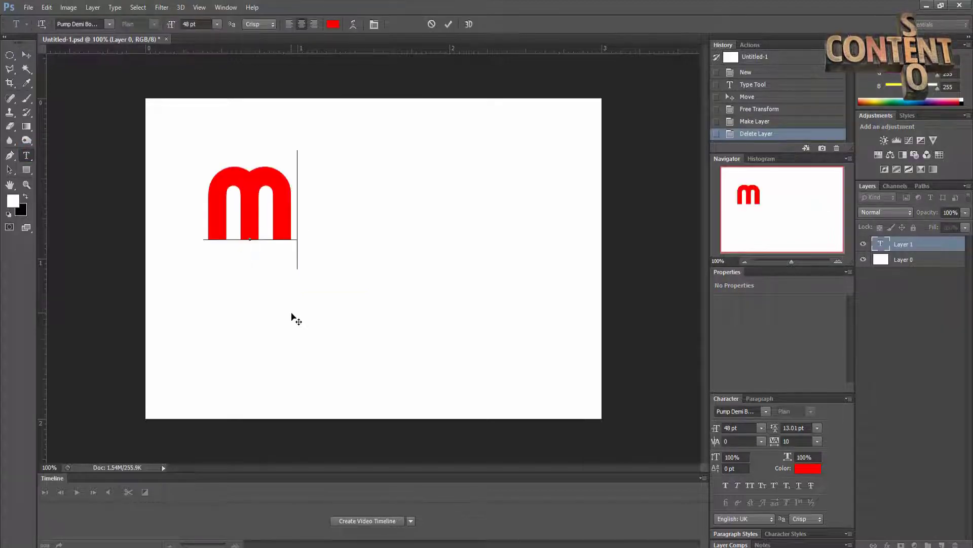
key(BackSpace)
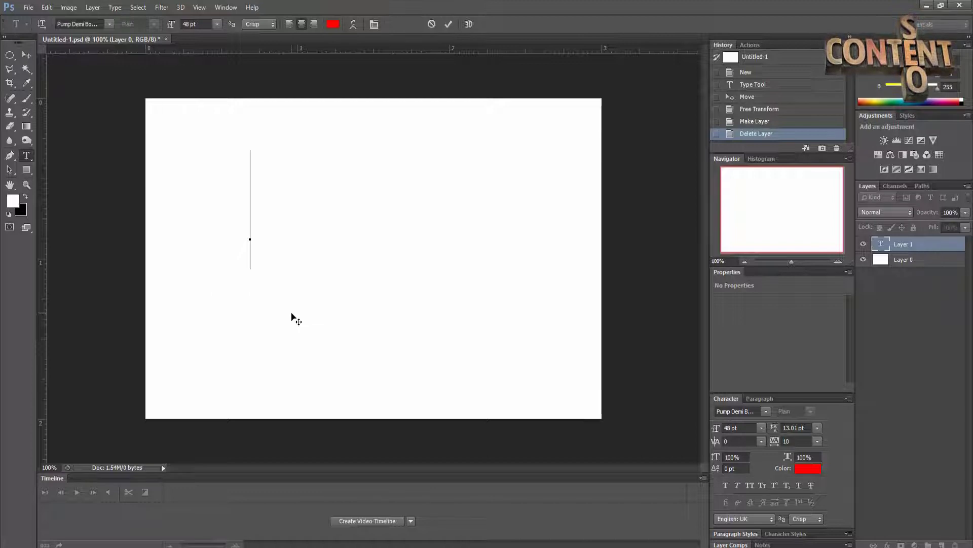
text(multimedia)
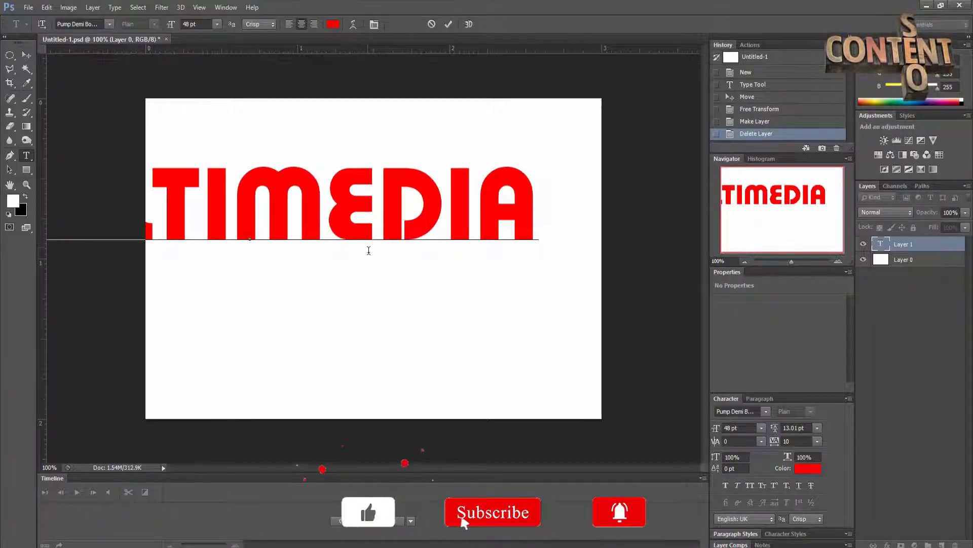
click(448, 24)
Scale the MULTIMEDIA text down to about 66% and position it around the middle of the canvas
key(ctrl+t)
drag(549, 274, 354, 191)
drag(292, 190, 516, 274)
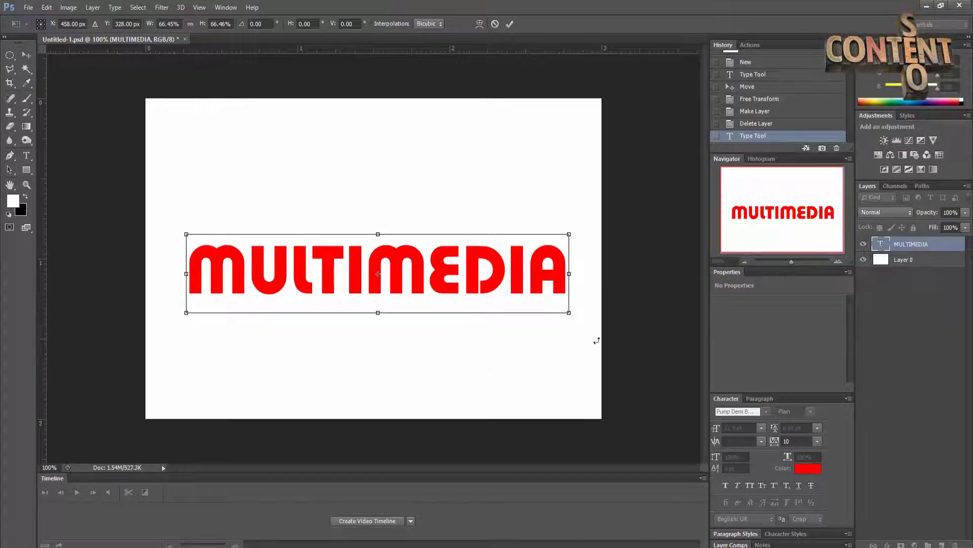
key(Return)
Try the Script MT Bold and Sylfaen fonts on the MULTIMEDIA text
click(766, 411)
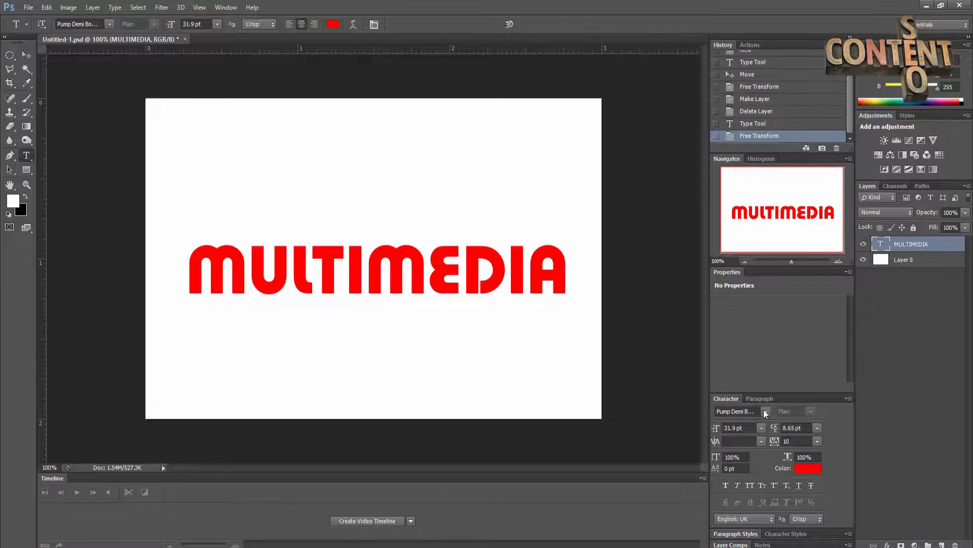
click(756, 235)
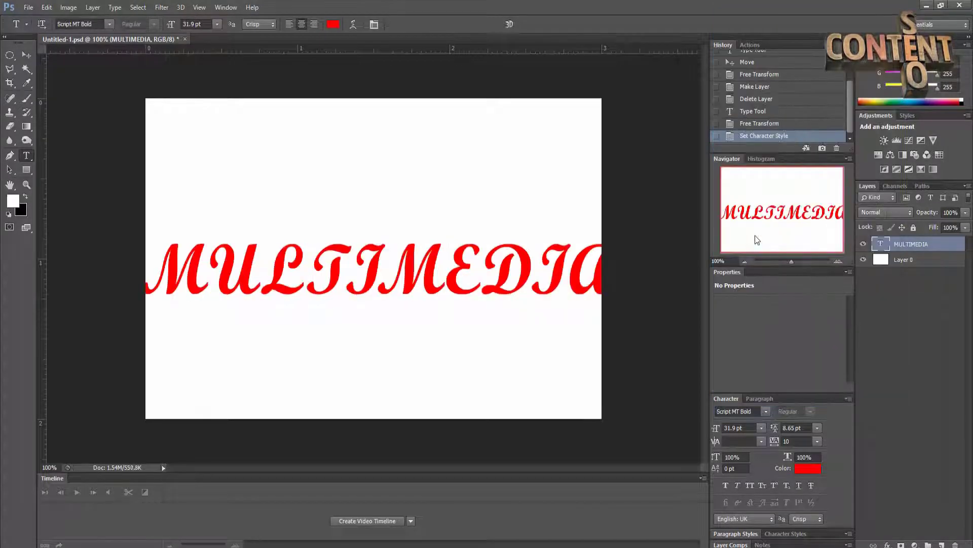
click(766, 411)
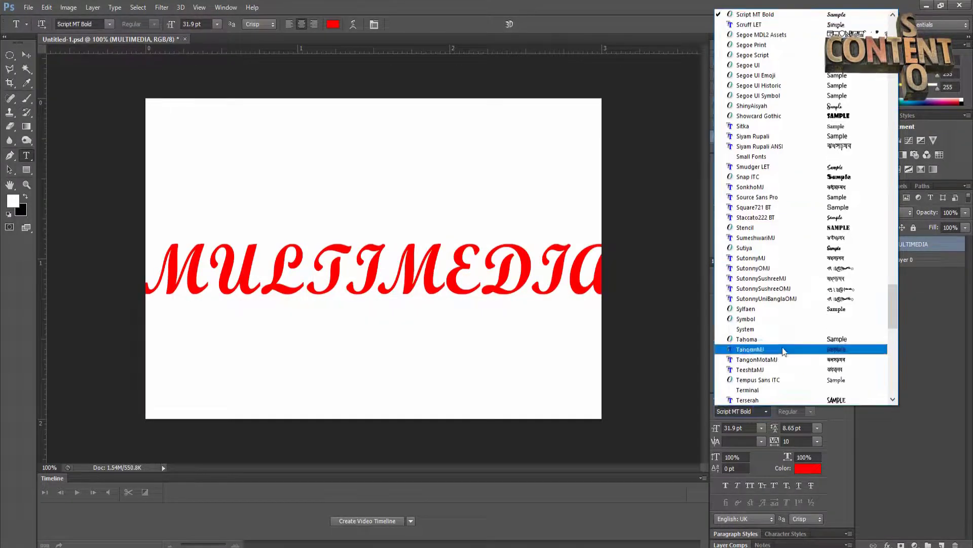
click(786, 309)
Set the MULTIMEDIA text in bold Berlin Sans FB and move it slightly lower on the canvas
click(766, 411)
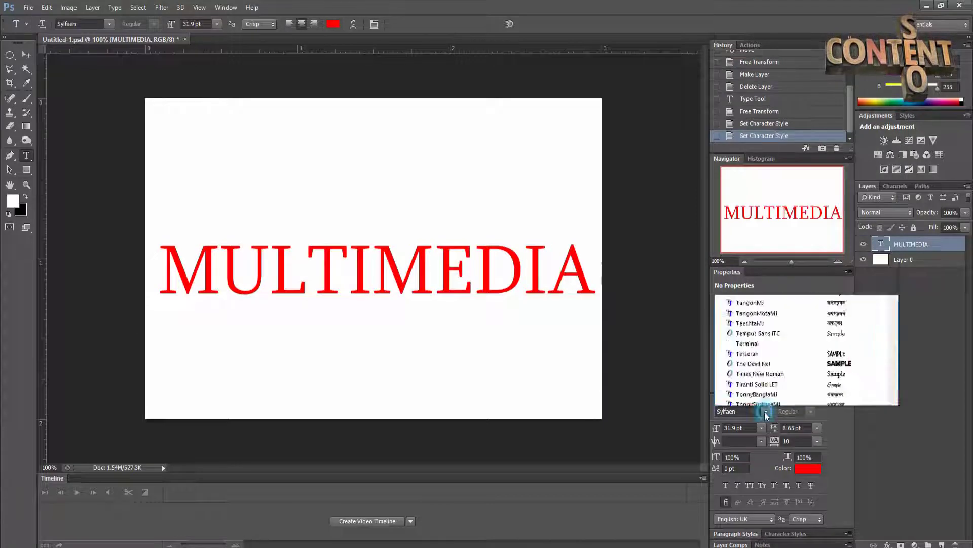
drag(893, 338, 915, 48)
click(780, 147)
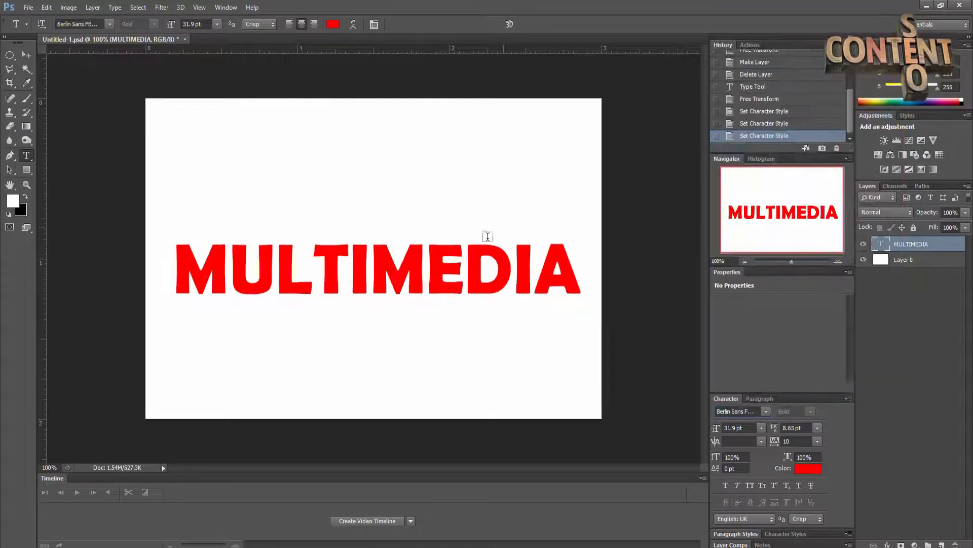
click(27, 55)
drag(359, 272, 358, 296)
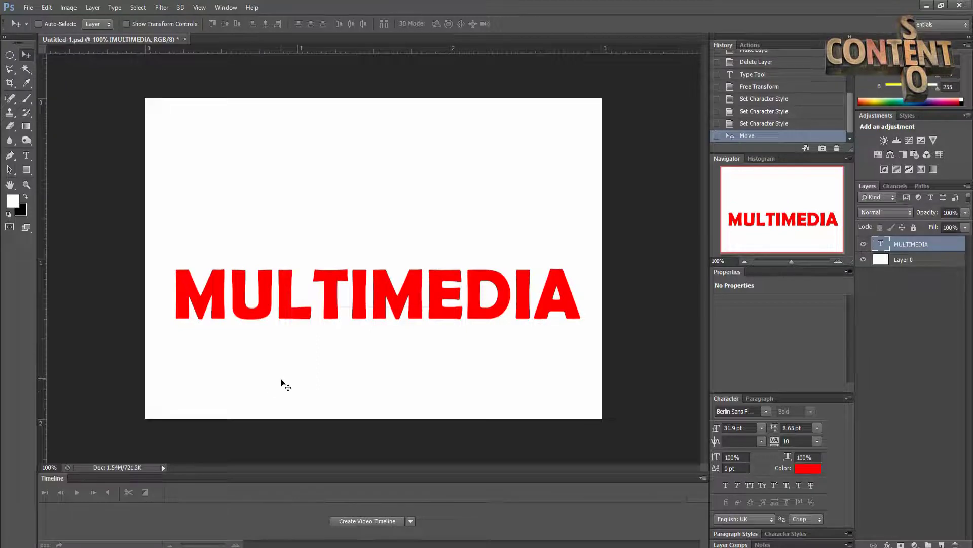
Open Untitled-1.png from the 26 Multimedia folder
key(ctrl+o)
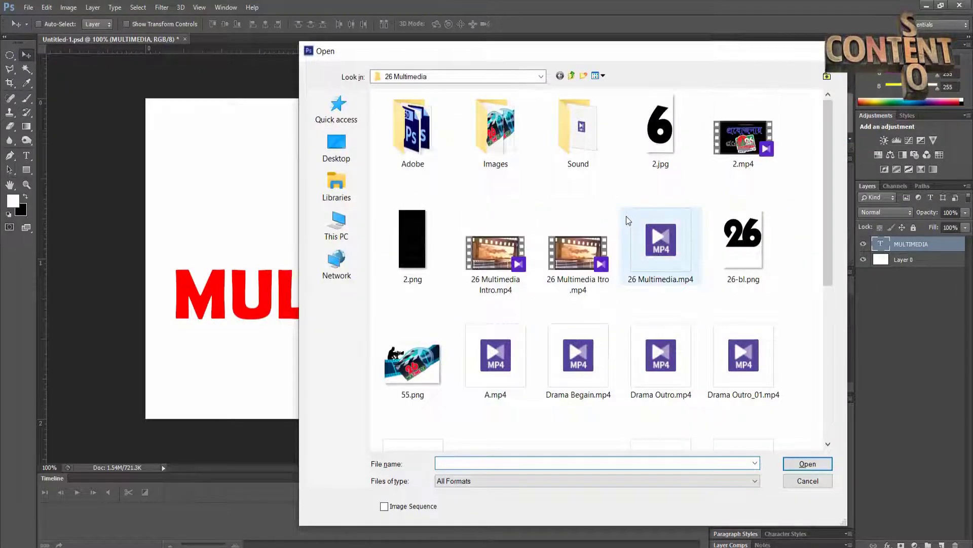
drag(826, 174, 821, 381)
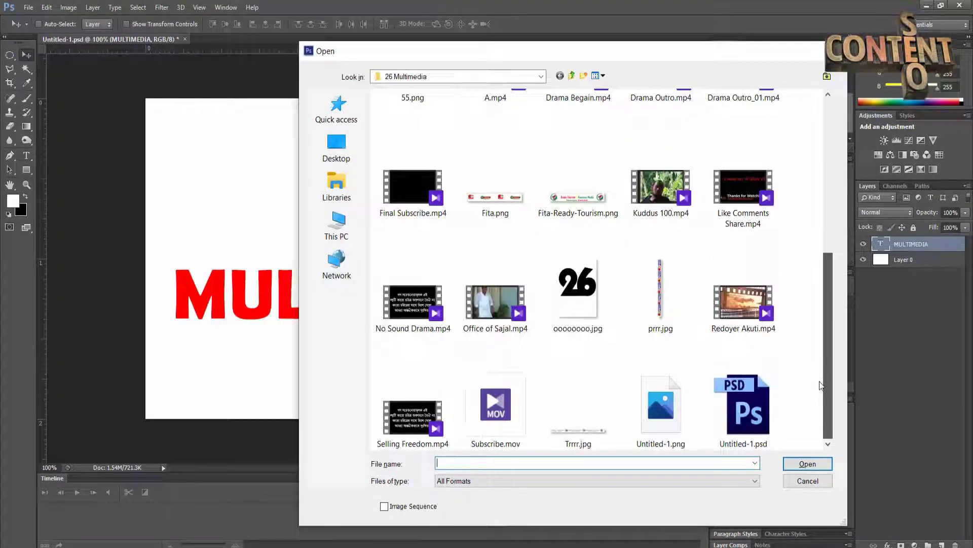
double_click(660, 413)
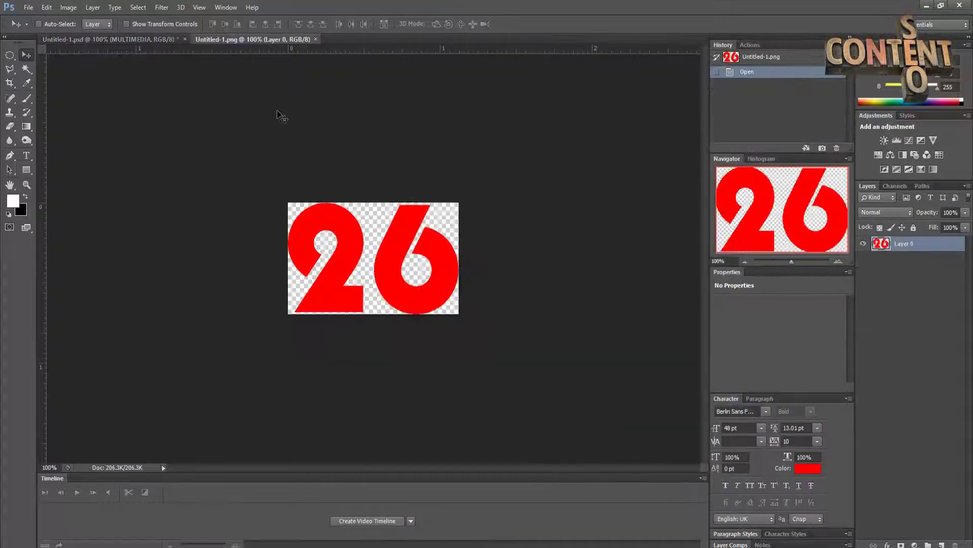
Copy the red "26" image into Untitled-1.psd and place it just above MULTIMEDIA, aligned with the word's left edge
drag(334, 260, 260, 226)
key(Up)
key(Up)
key(Up)
key(Up)
key(Up)
key(Up)
key(Up)
key(Up)
key(Up)
key(Up)
key(Up)
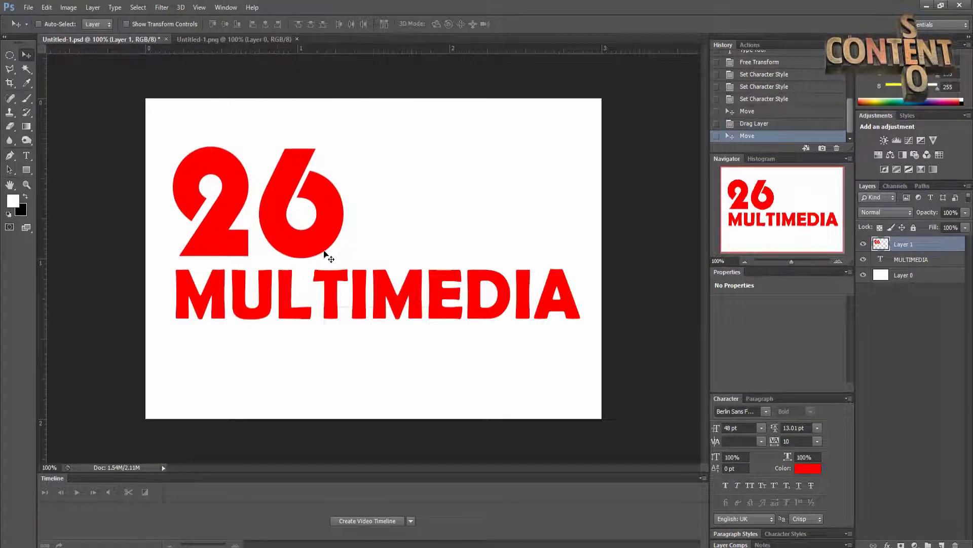
Add the tagline text "A multimedia Production House" below MULTIMEDIA
ctrl+click(449, 286)
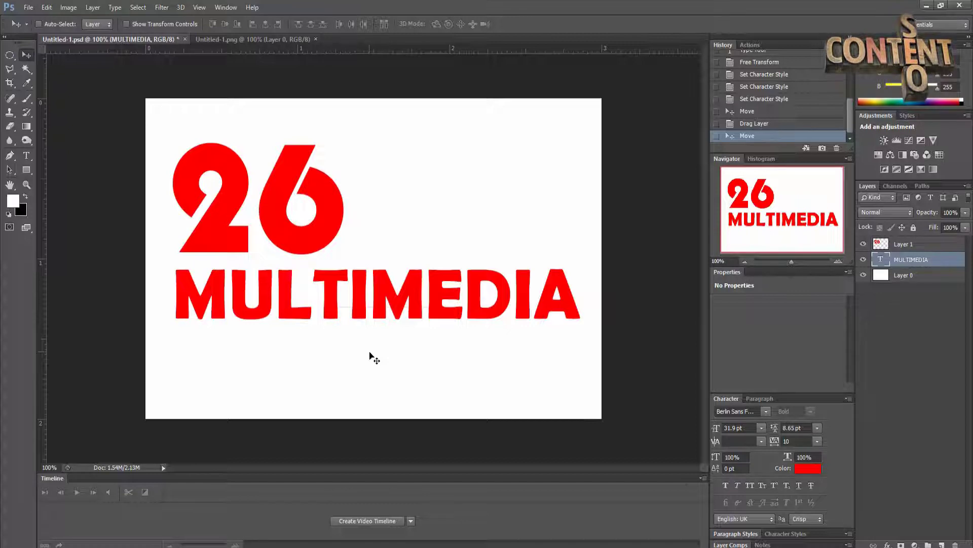
key(t)
click(213, 362)
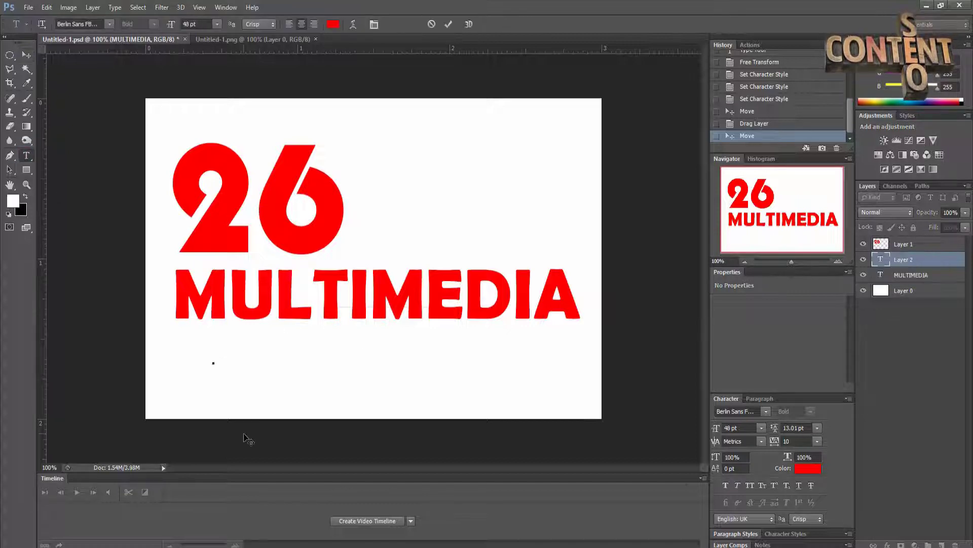
text(a M)
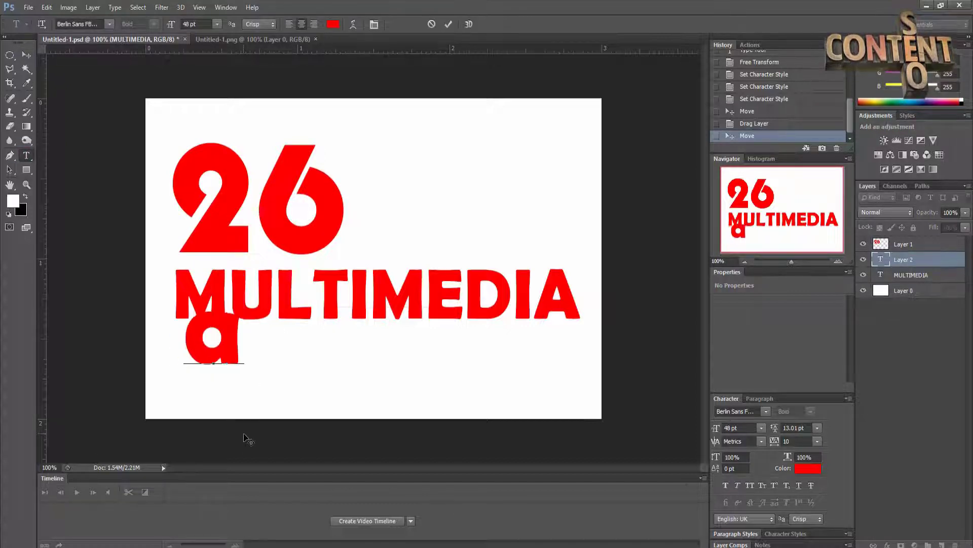
key(BackSpace)
key(BackSpace)
key(BackSpace)
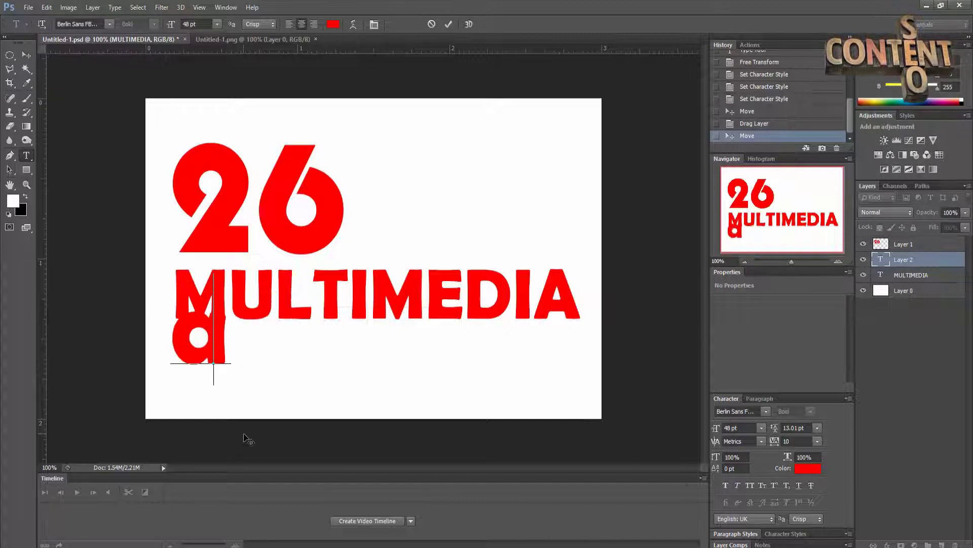
text(A)
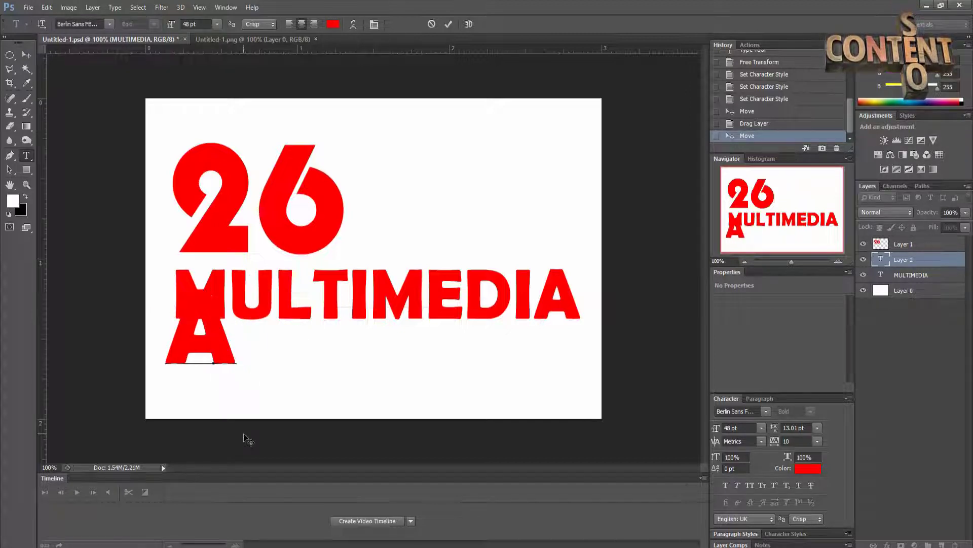
key(BackSpace)
text(mult)
text(imedia)
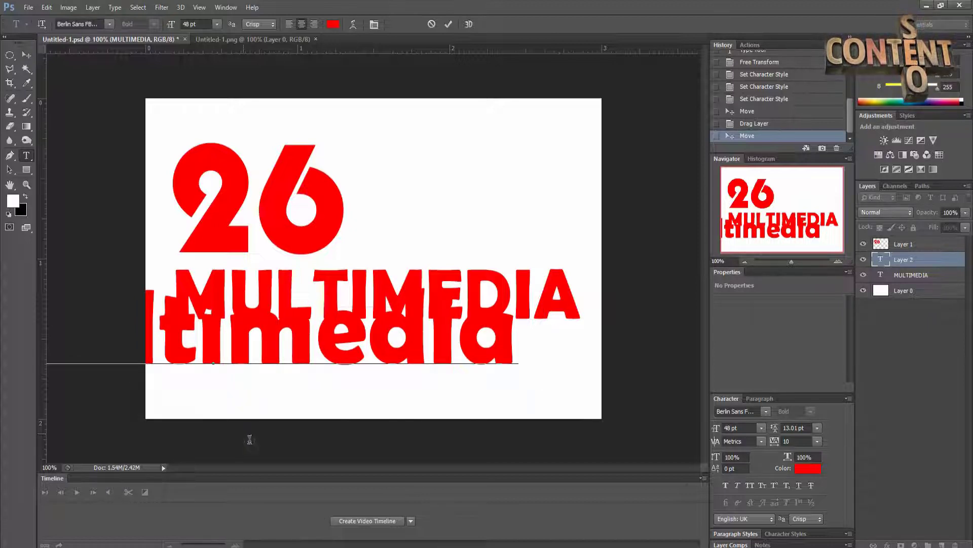
text( Production)
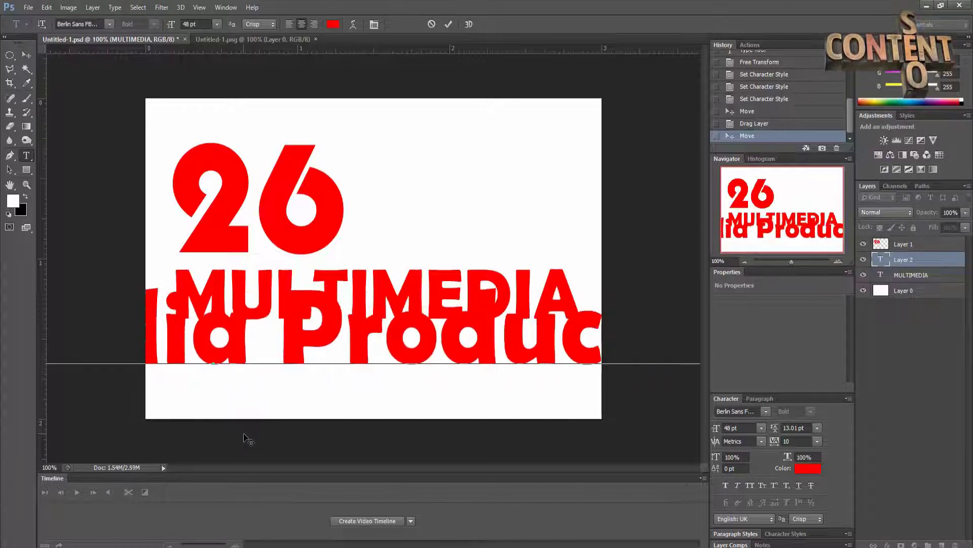
Set the tagline's font size to 18 pt and shift it to the right beneath MULTIMEDIA
key(ctrl+a)
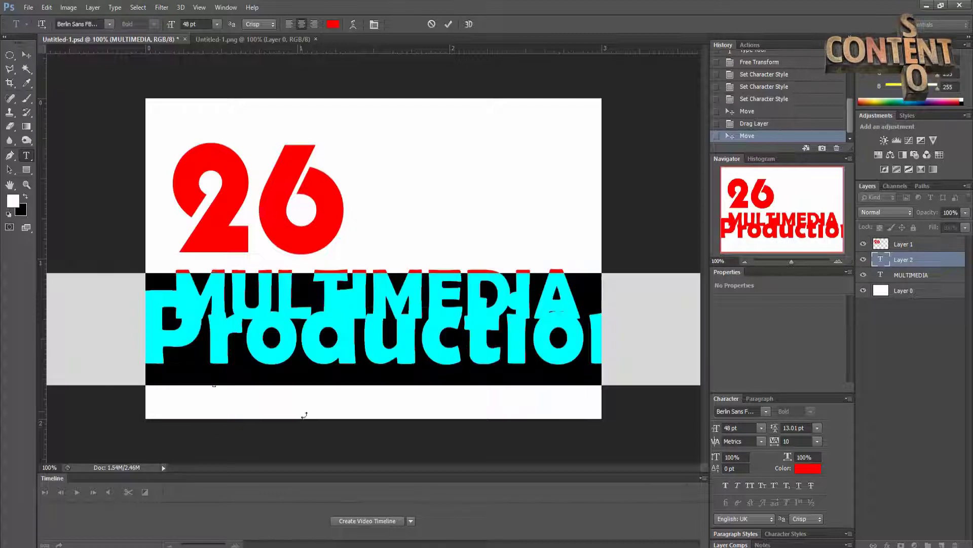
click(746, 431)
text(2)
key(Return)
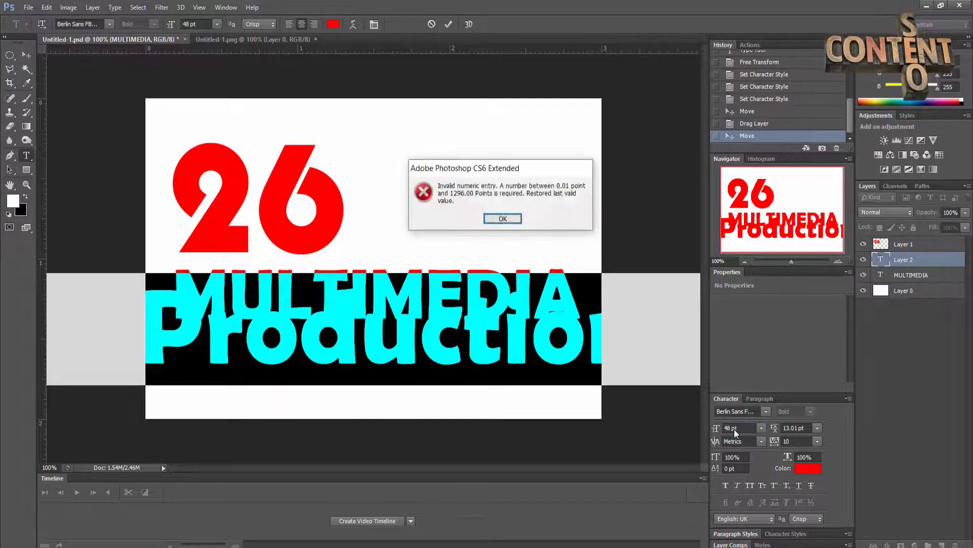
click(502, 218)
click(761, 427)
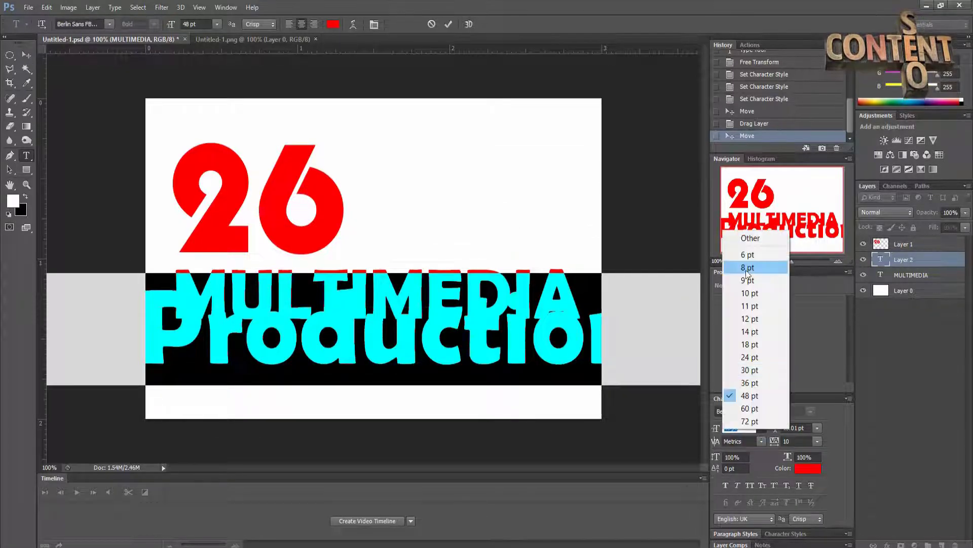
click(746, 345)
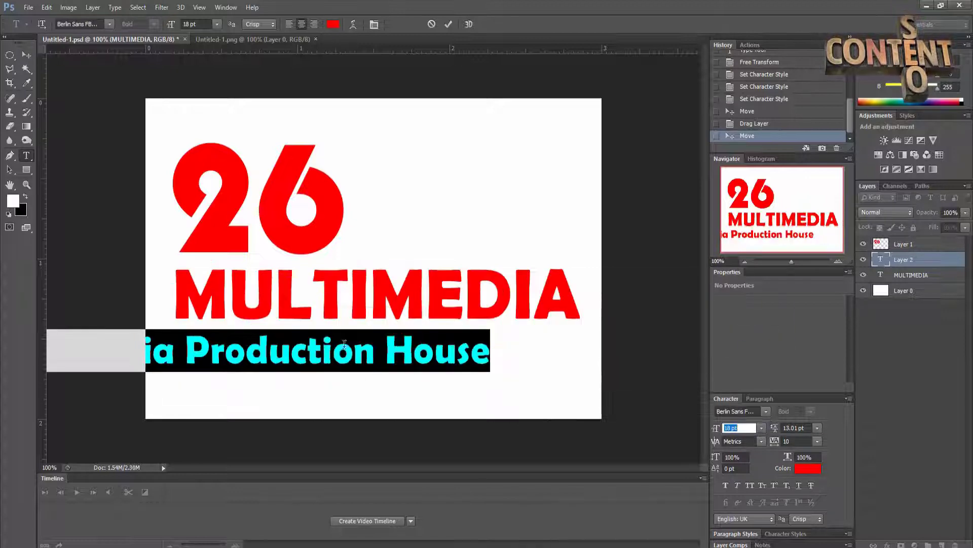
click(449, 24)
drag(267, 359, 380, 354)
Reduce the tagline to 11 pt and align its right end with the end of MULTIMEDIA
click(379, 354)
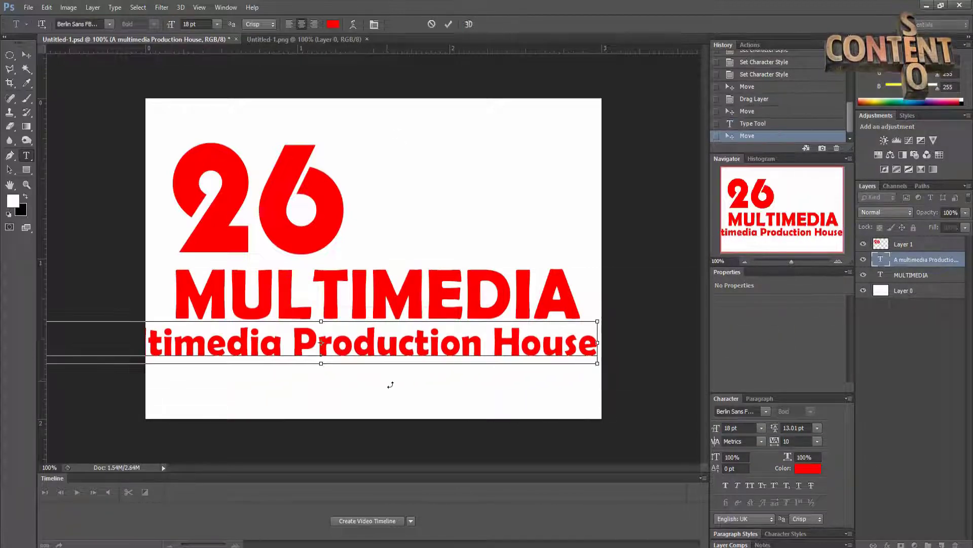
key(ctrl+a)
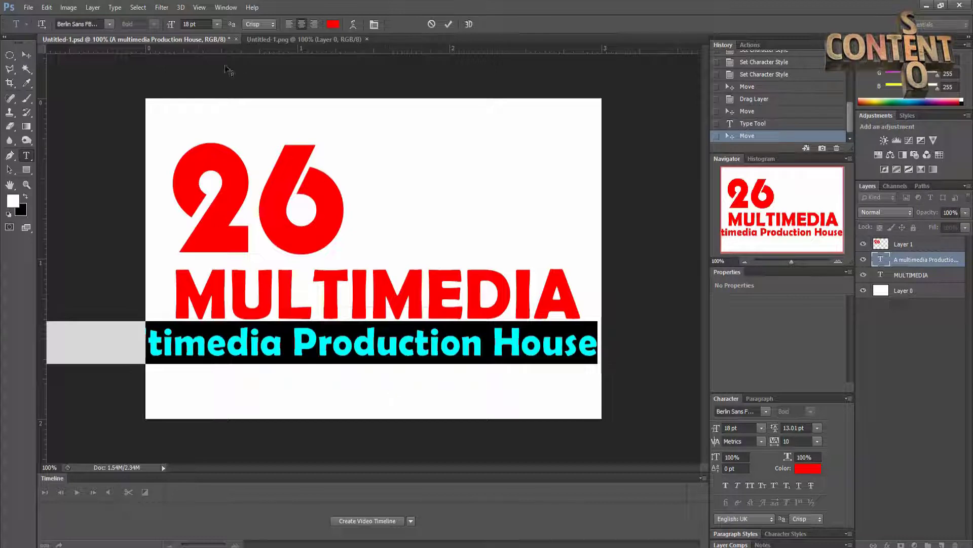
click(217, 24)
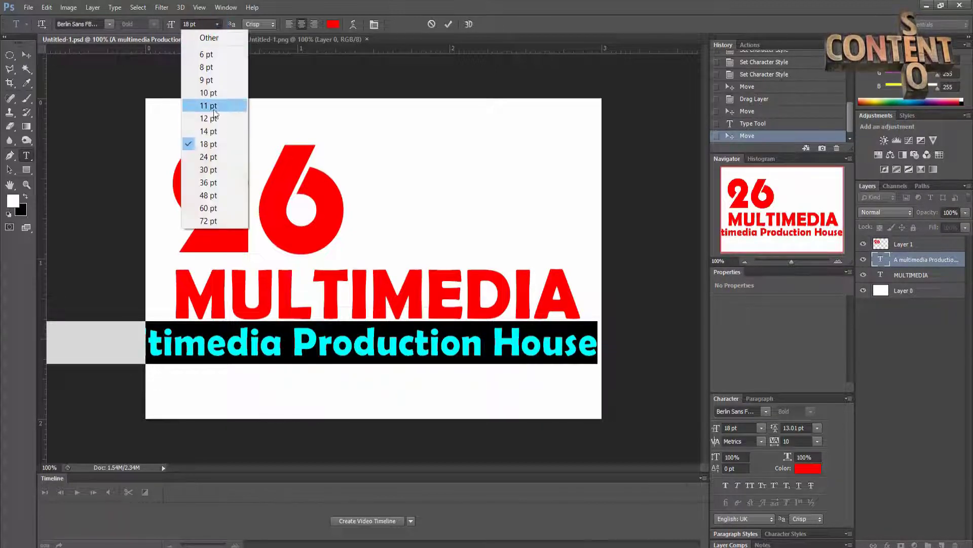
click(208, 130)
click(217, 25)
click(208, 118)
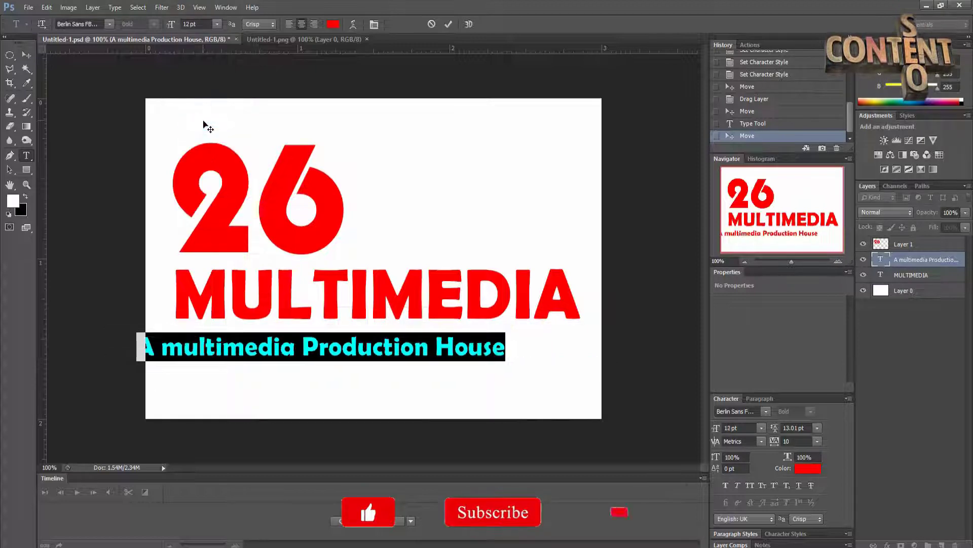
click(217, 24)
click(208, 106)
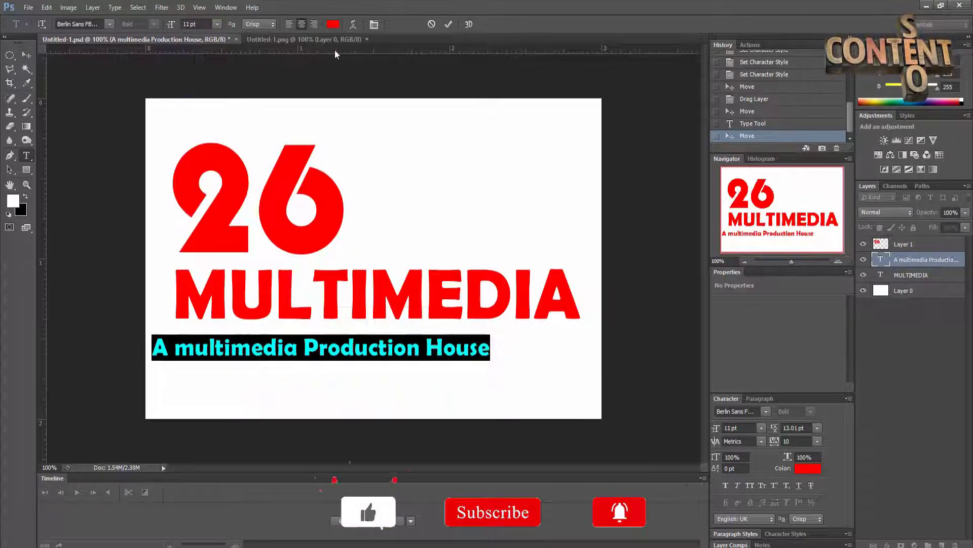
click(448, 24)
key(v)
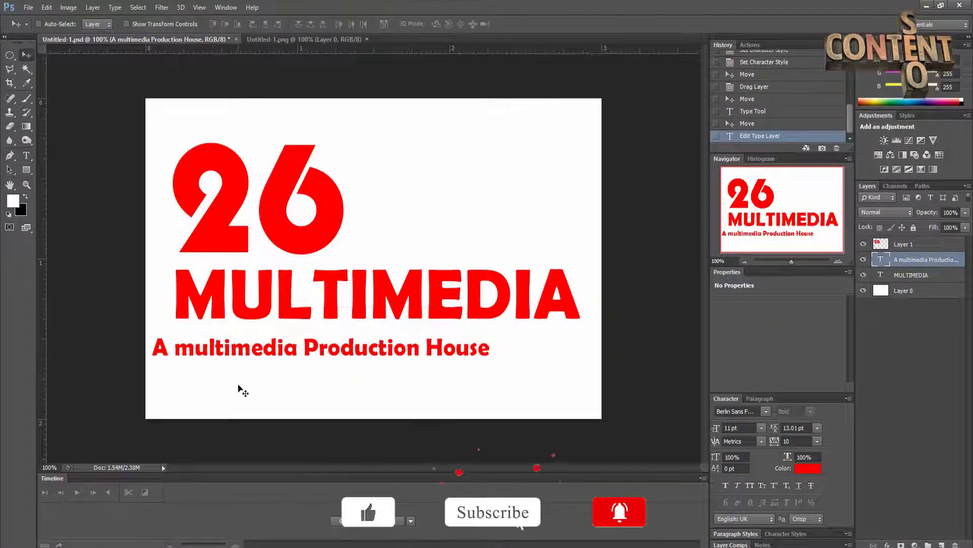
drag(215, 350, 302, 345)
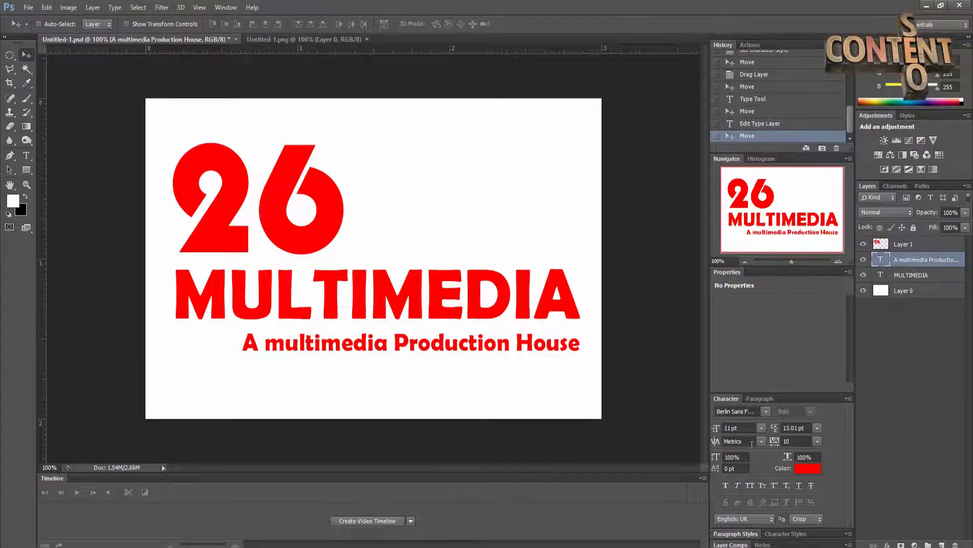
Set the tagline to 9 pt and place it close beneath MULTIMEDIA, aligned with the word's right edge
click(762, 428)
click(748, 299)
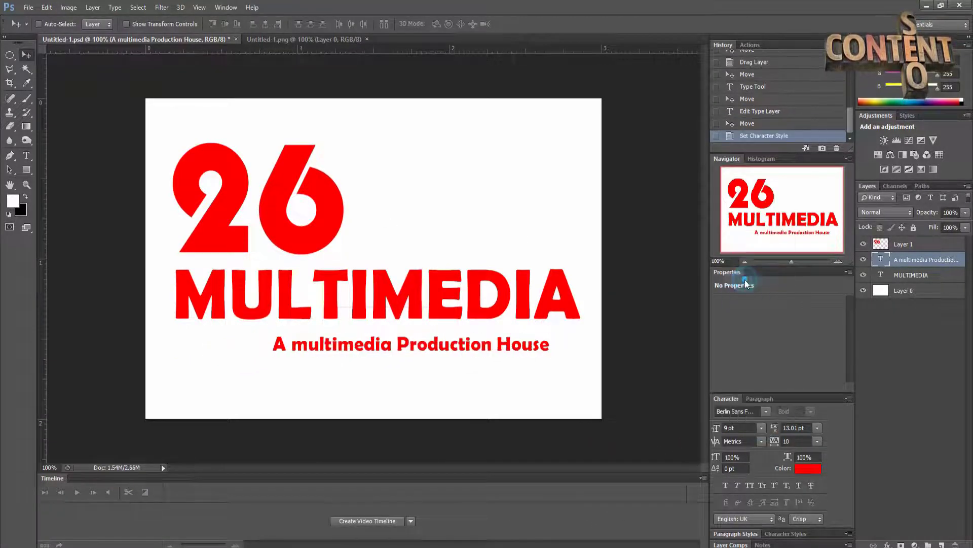
drag(429, 350, 461, 344)
key(Up)
key(Up)
key(Up)
key(Up)
key(Up)
key(Up)
key(Up)
key(Up)
key(Up)
key(Up)
key(Up)
key(Up)
key(Up)
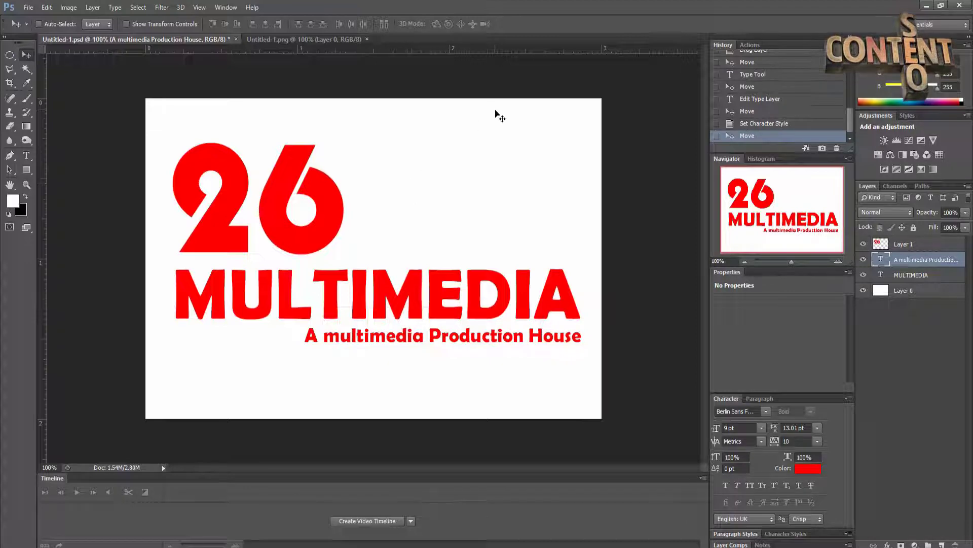
Select the white background on Layer 0 with the Magic Wand, delete it to transparency, and deselect
click(914, 294)
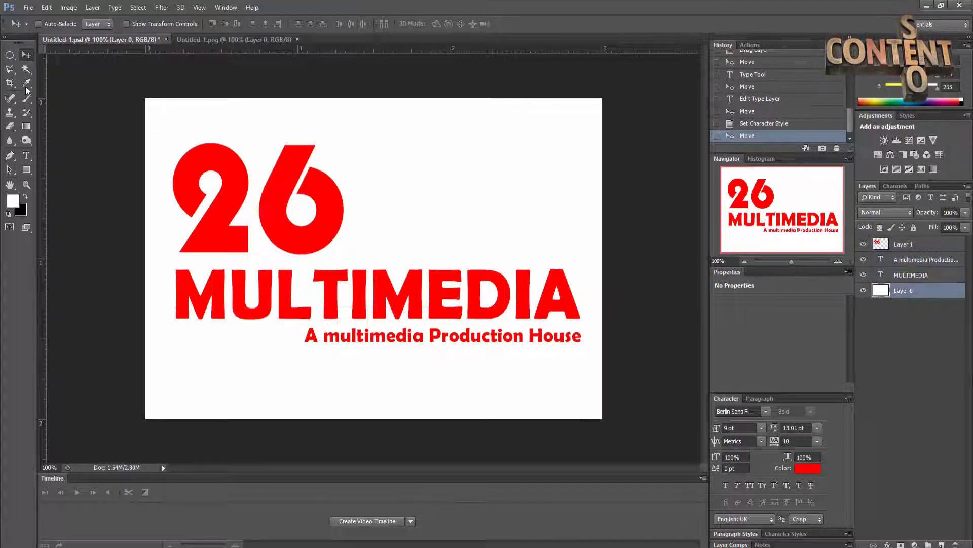
click(27, 68)
click(537, 199)
key(Delete)
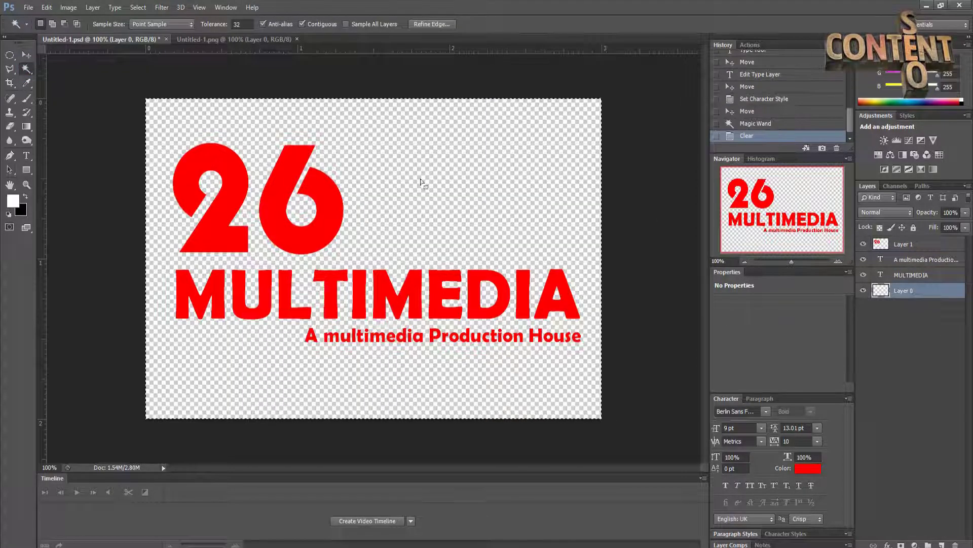
key(ctrl+d)
click(26, 53)
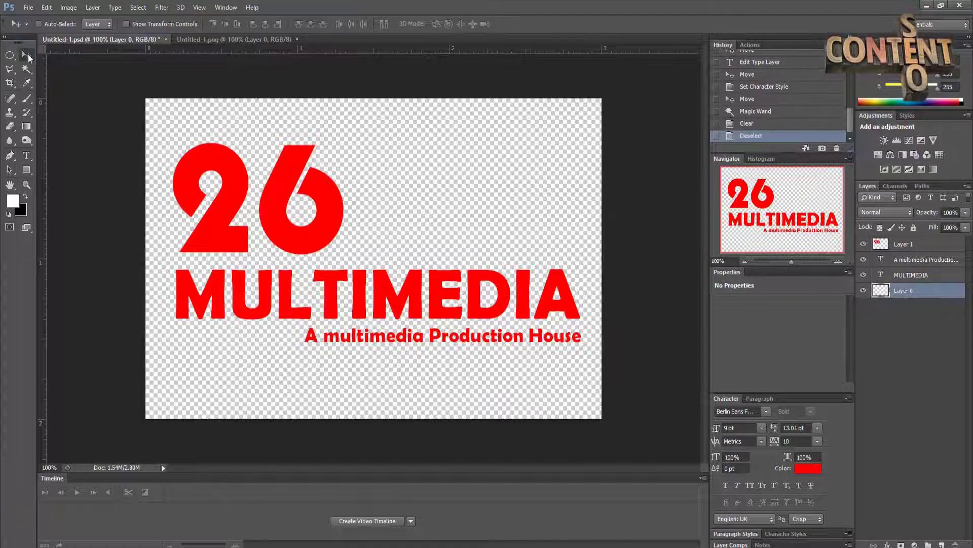
Crop the canvas tightly around the 26 MULTIMEDIA logo and its tagline on all four sides
click(10, 82)
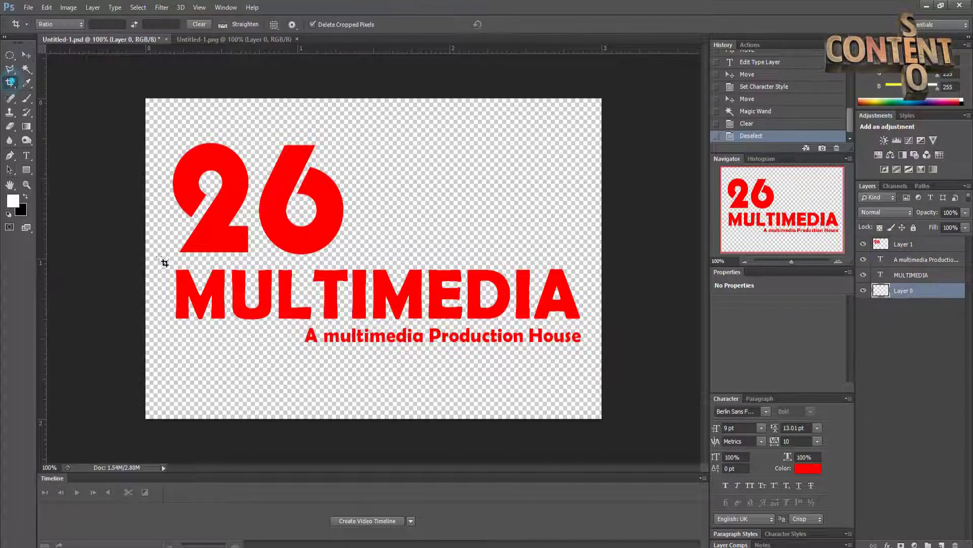
drag(146, 260, 161, 260)
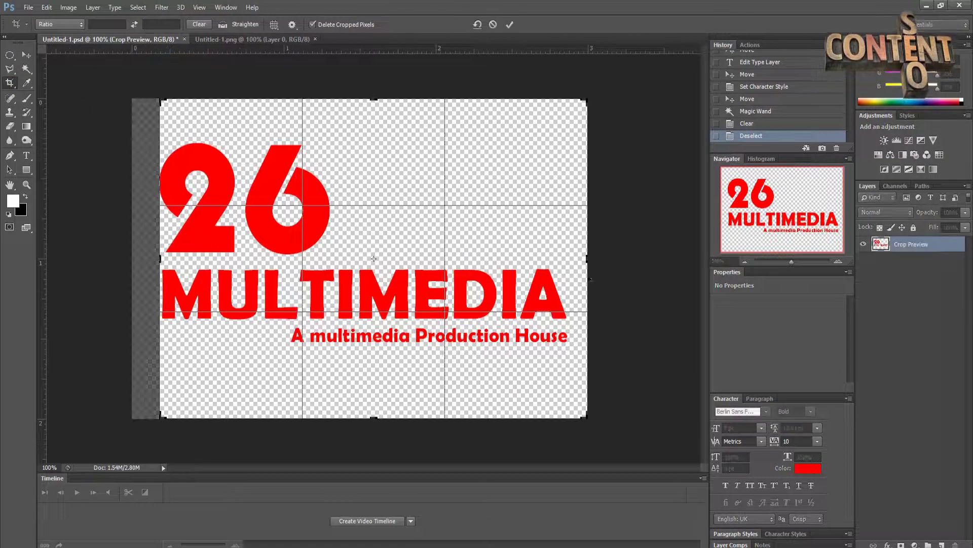
drag(590, 279, 578, 253)
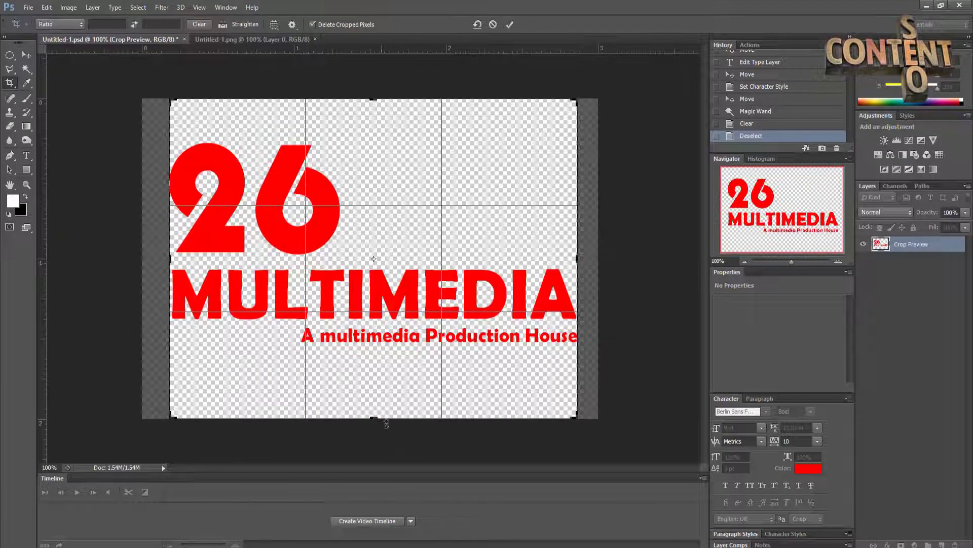
drag(386, 424, 397, 387)
drag(375, 136, 376, 161)
click(509, 24)
click(27, 55)
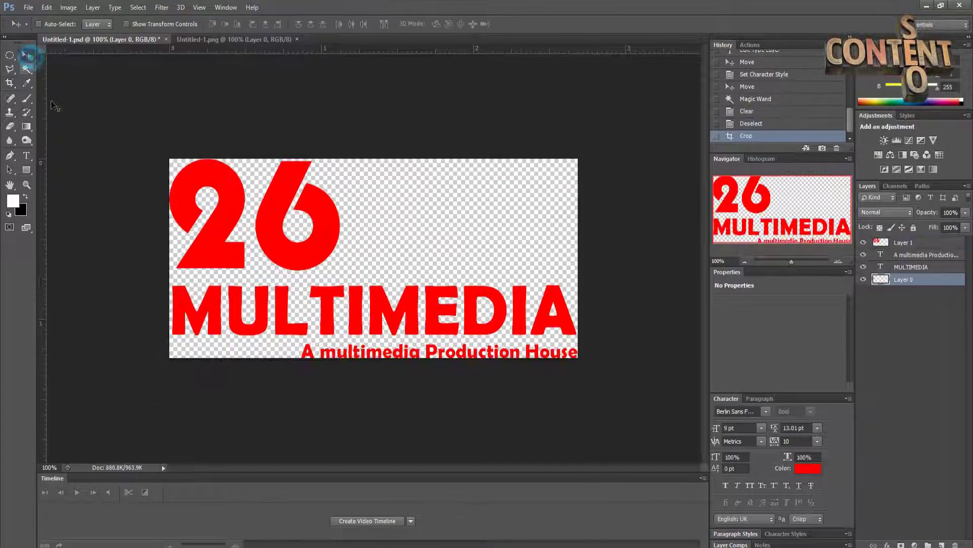
Save the cropped logo as a new Photoshop file named Untitleds-1.psd in the 26 Multimedia folder
click(28, 7)
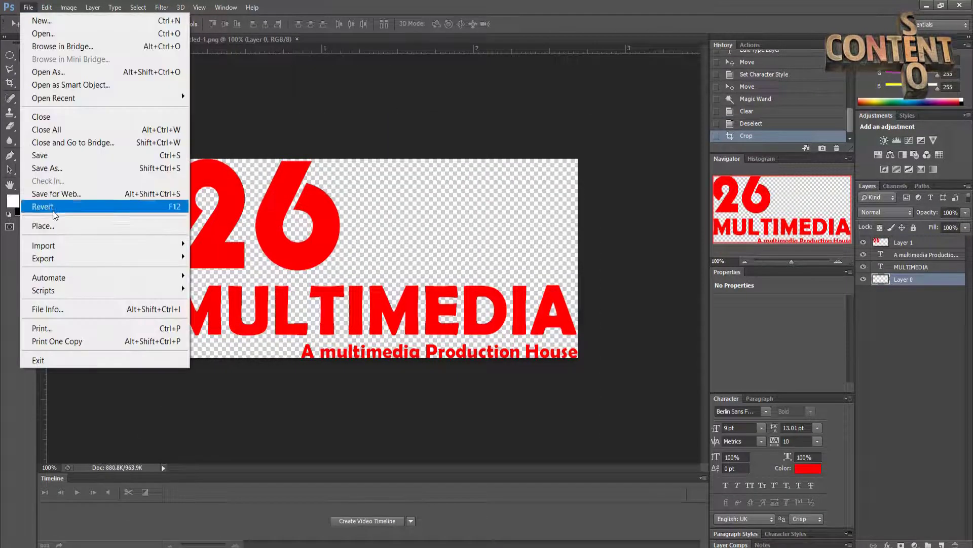
click(53, 170)
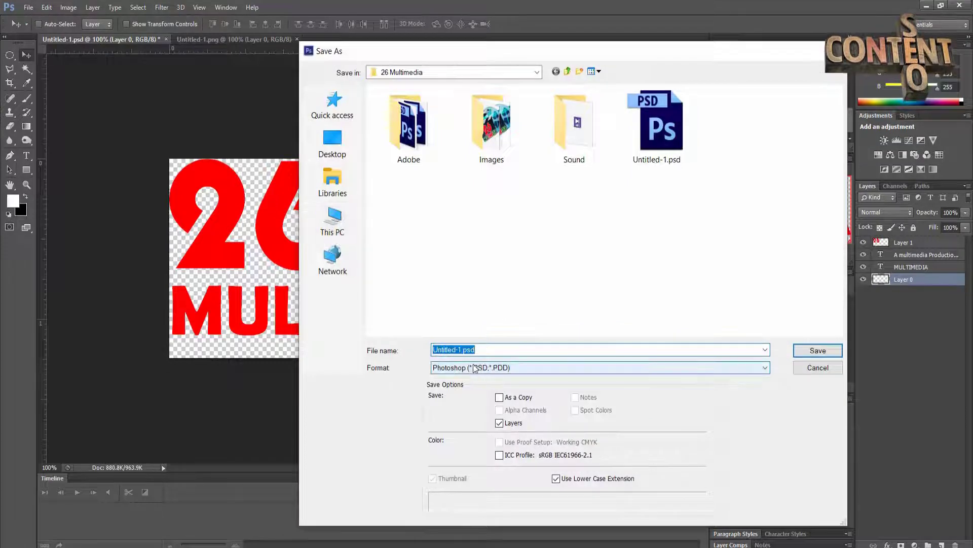
click(817, 350)
click(509, 212)
click(455, 350)
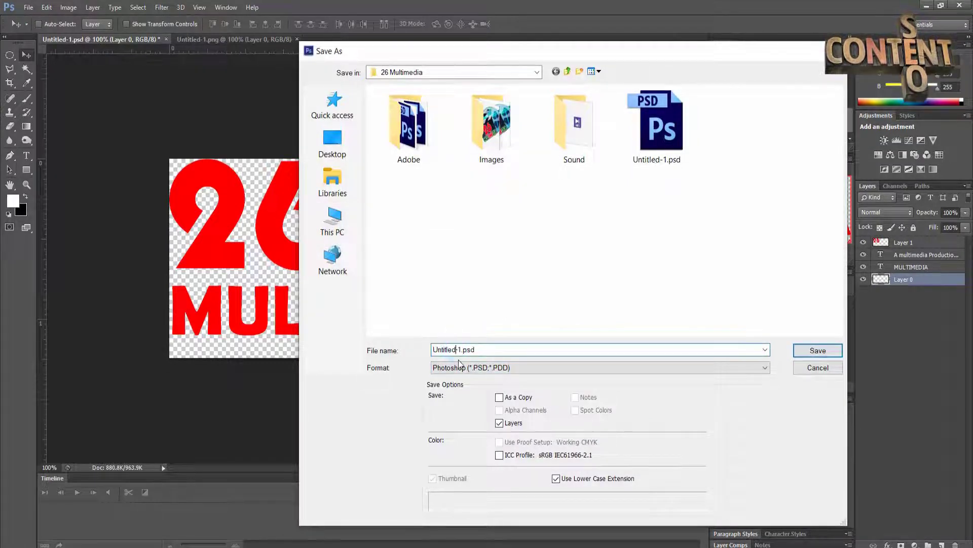
text(s)
click(818, 350)
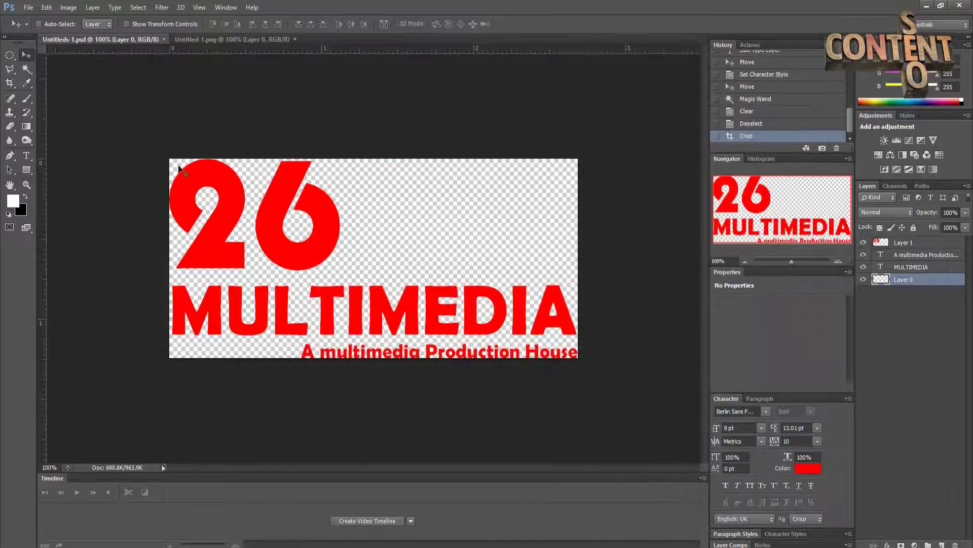
Save a PNG copy of the logo as Untitledds-1.png and close the Untitled-1.png document
click(28, 8)
click(71, 171)
click(601, 367)
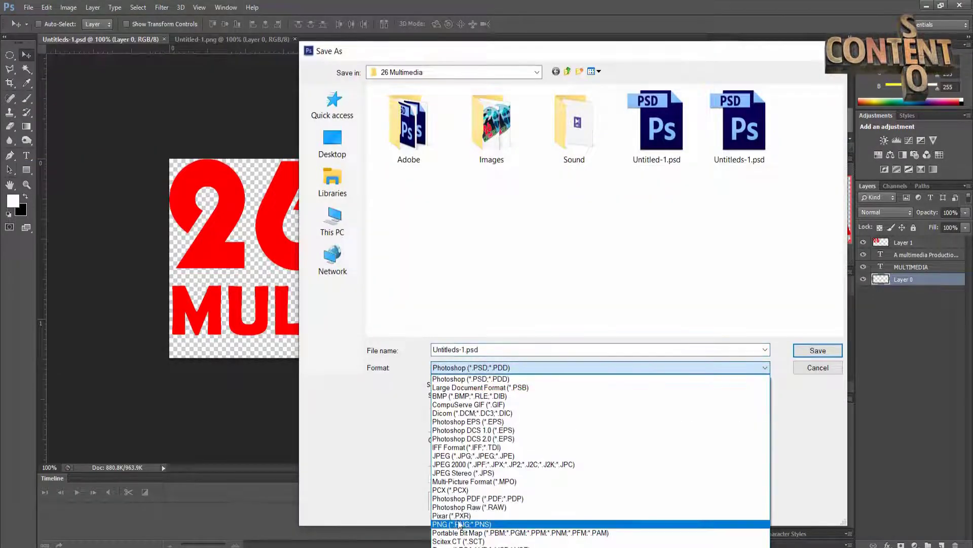
click(460, 527)
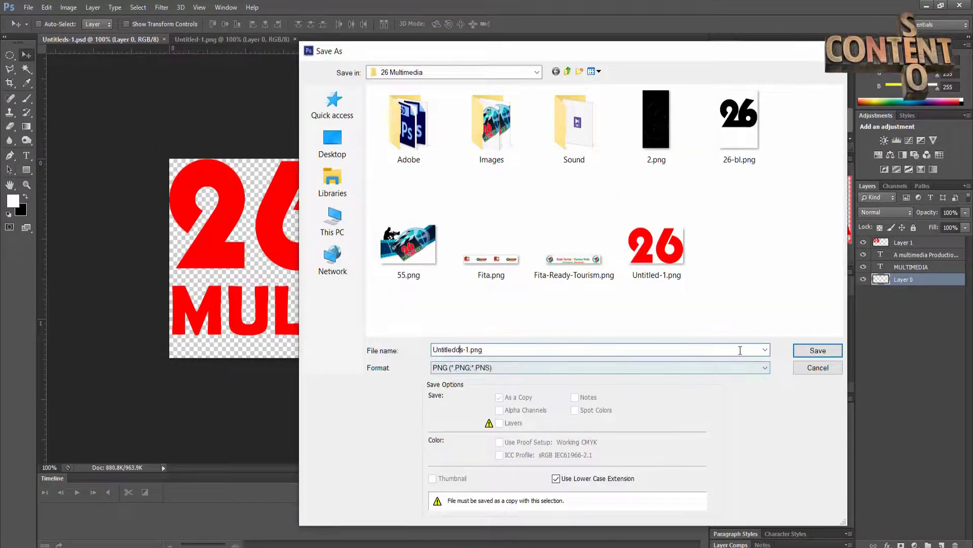
click(831, 351)
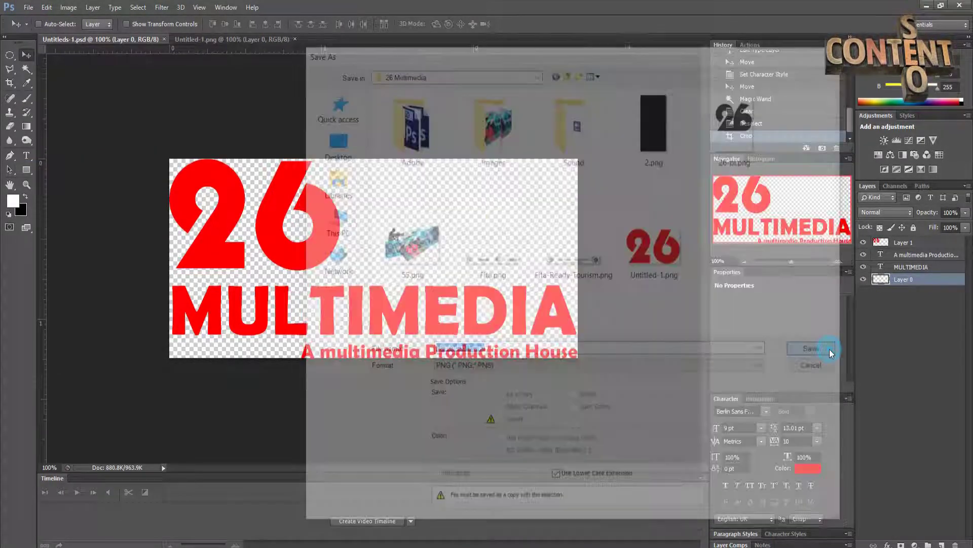
click(503, 179)
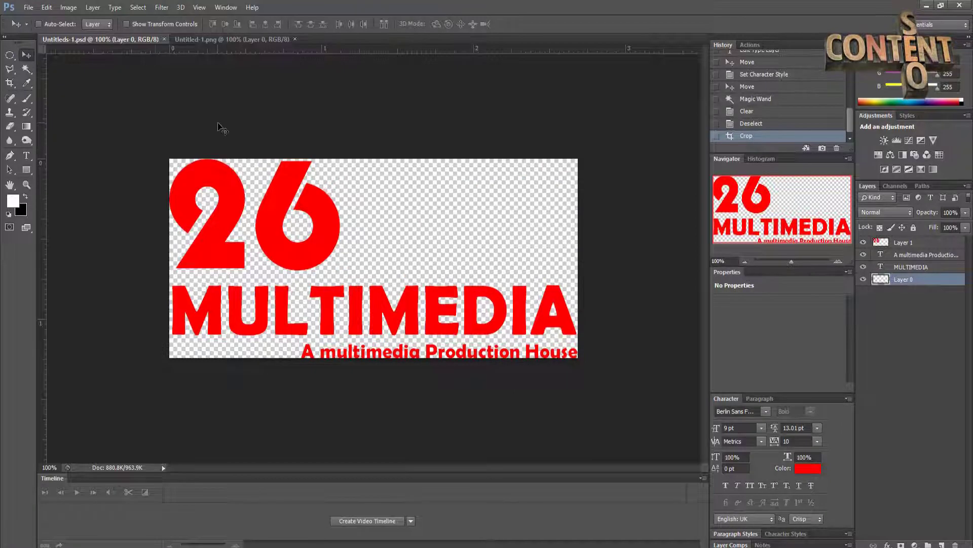
click(207, 40)
click(294, 39)
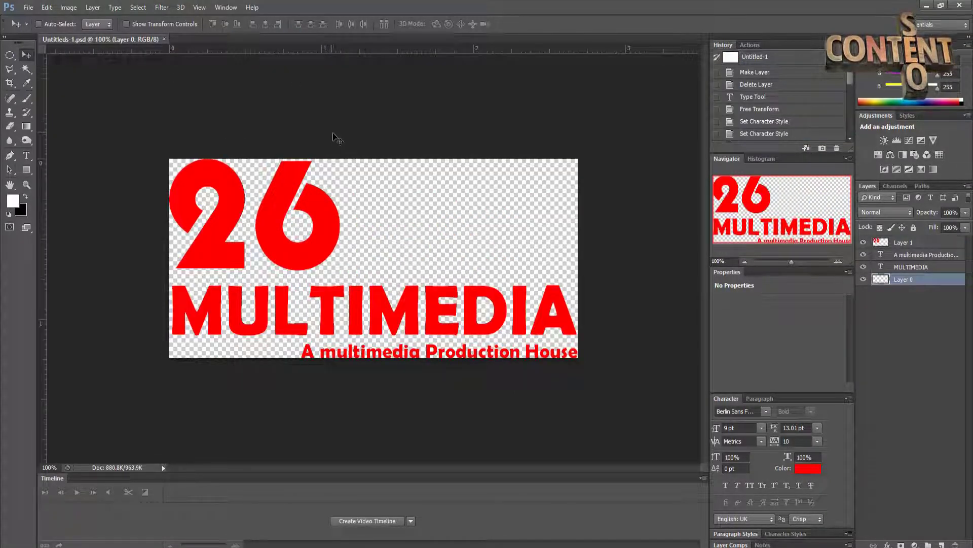
View the exported Untitledds-1.png from the 26 Multimedia folder on drive F, close the viewer, and return to Photoshop
click(932, 4)
double_click(24, 23)
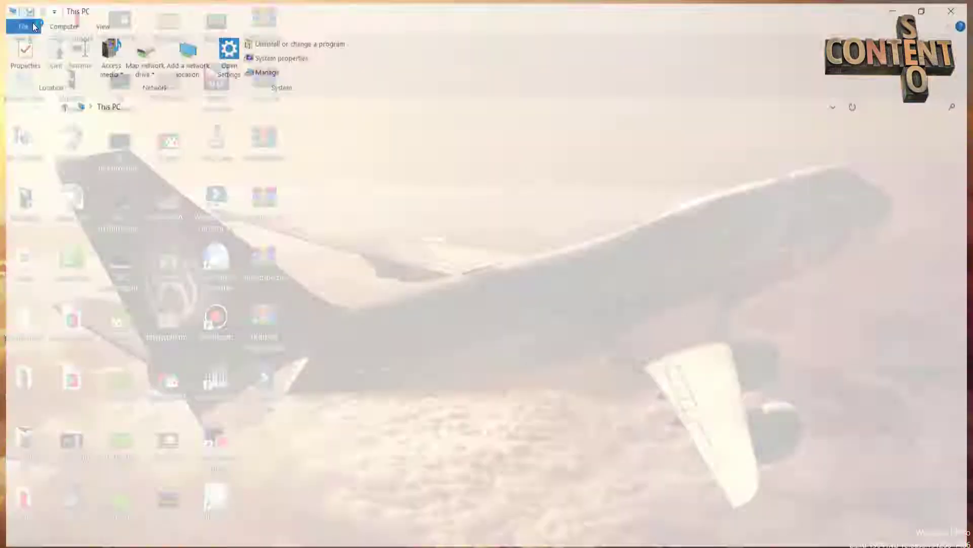
double_click(482, 244)
double_click(152, 135)
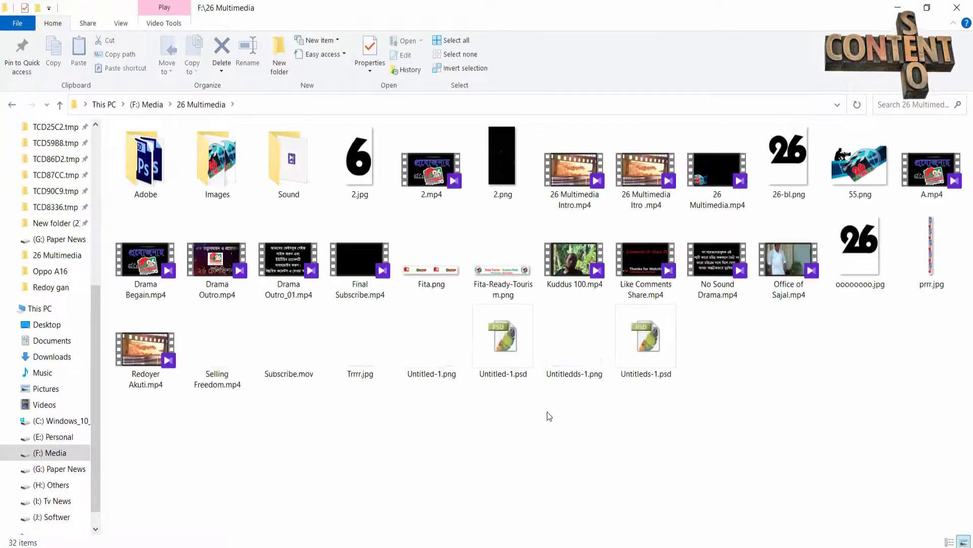
double_click(568, 365)
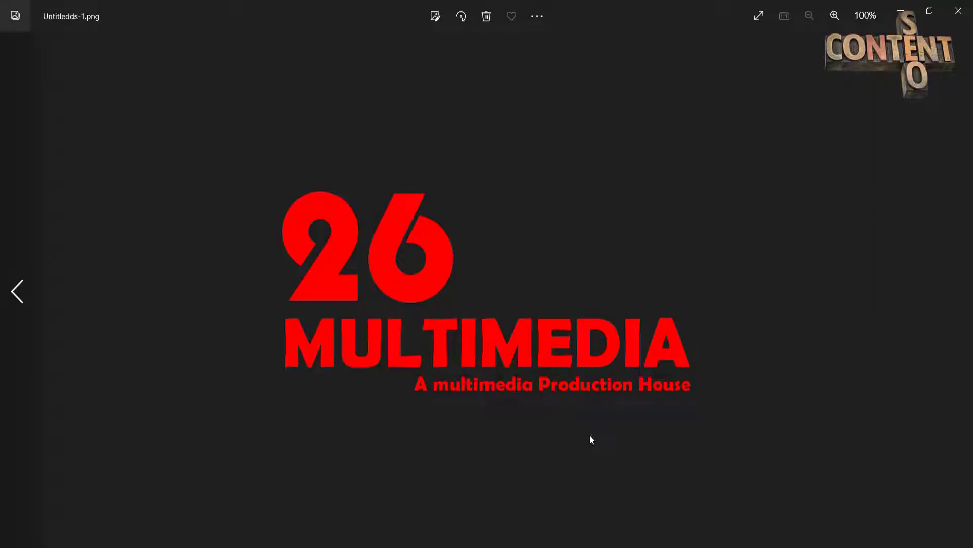
click(965, 10)
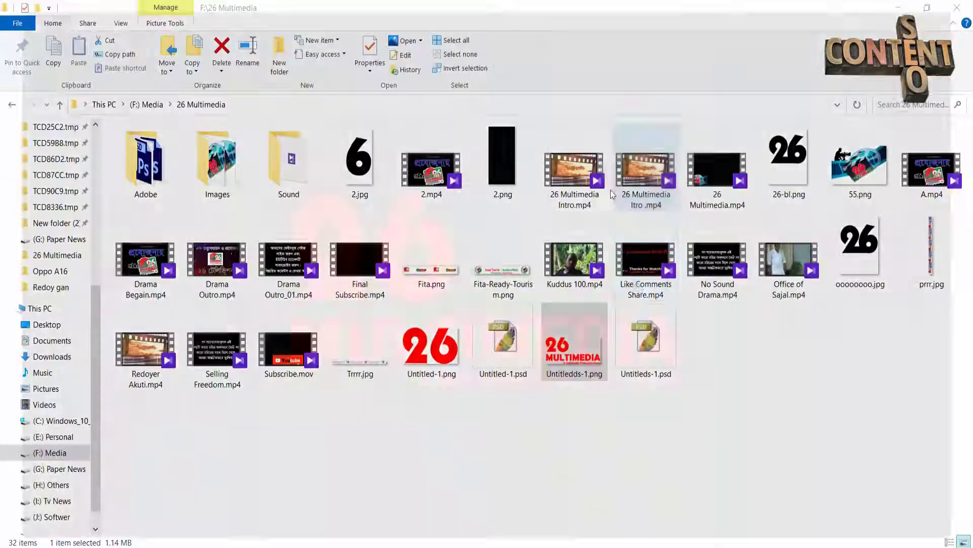
click(814, 414)
mouse_move(636, 546)
click(637, 512)
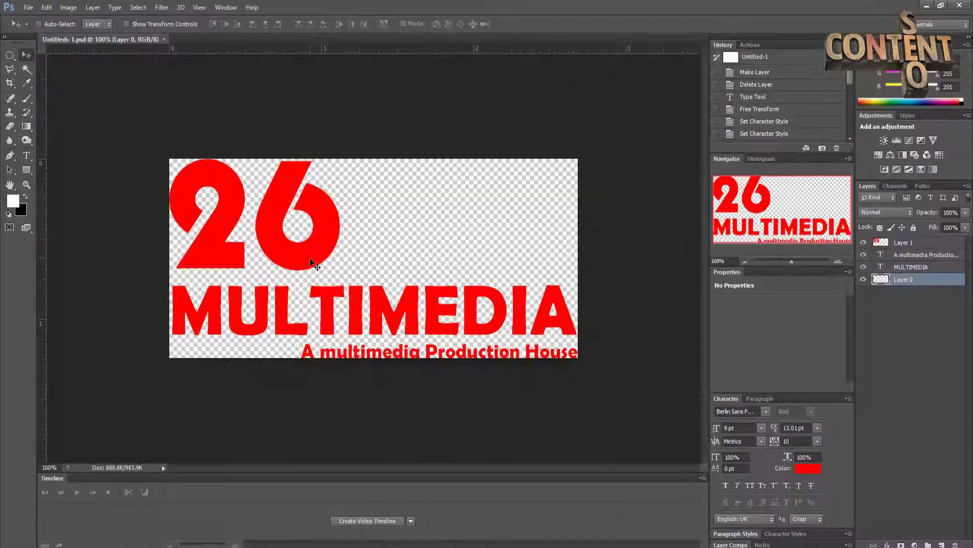
Add an Outer Glow effect to the layer containing the 26 and try a higher noise amount
ctrl+click(228, 216)
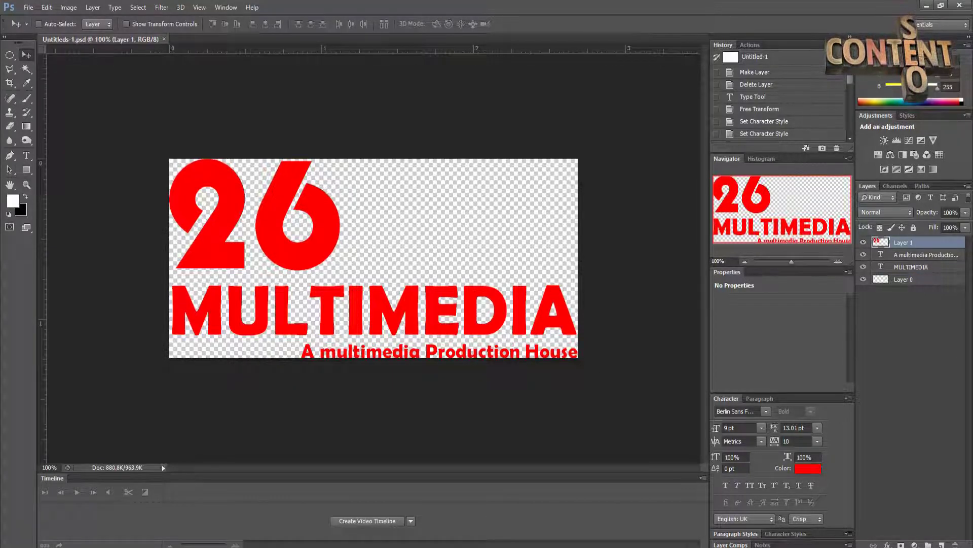
click(914, 544)
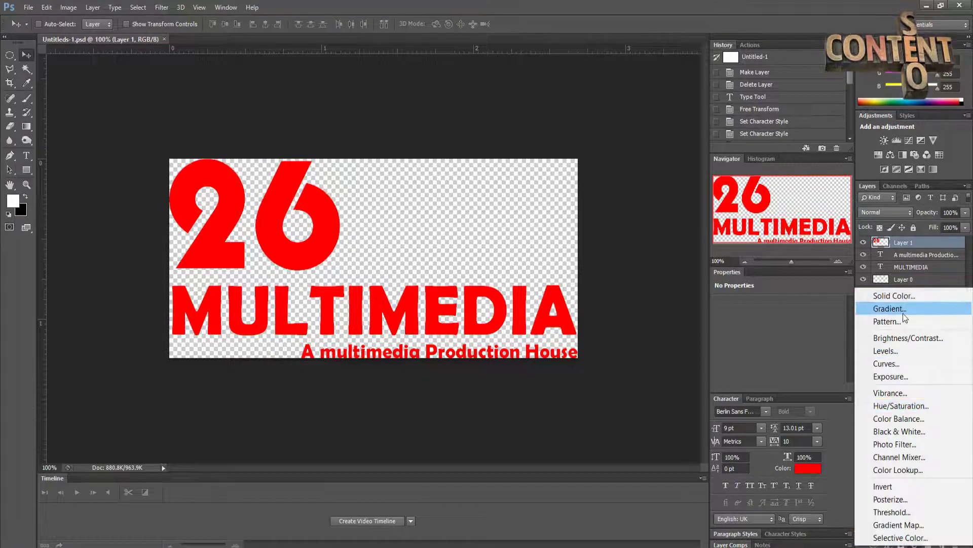
click(654, 522)
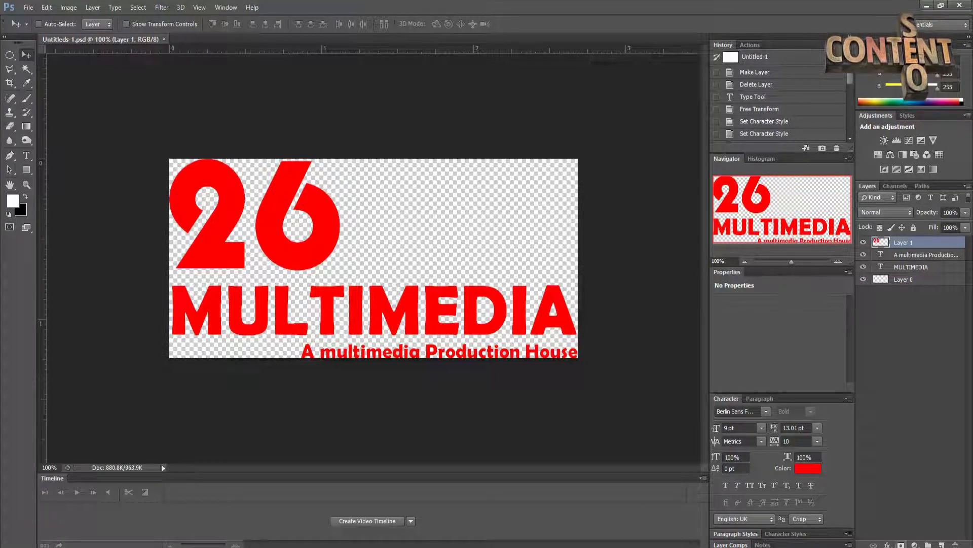
click(887, 545)
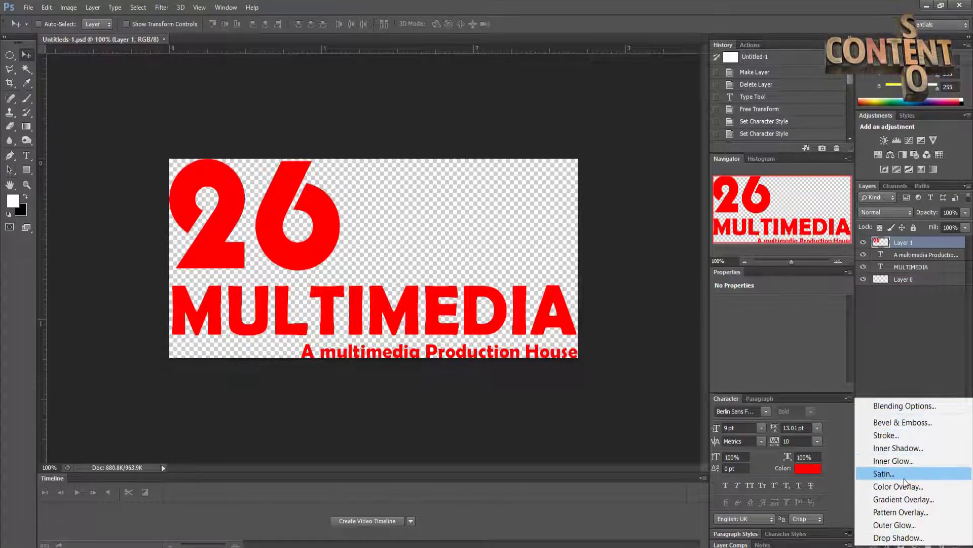
click(905, 526)
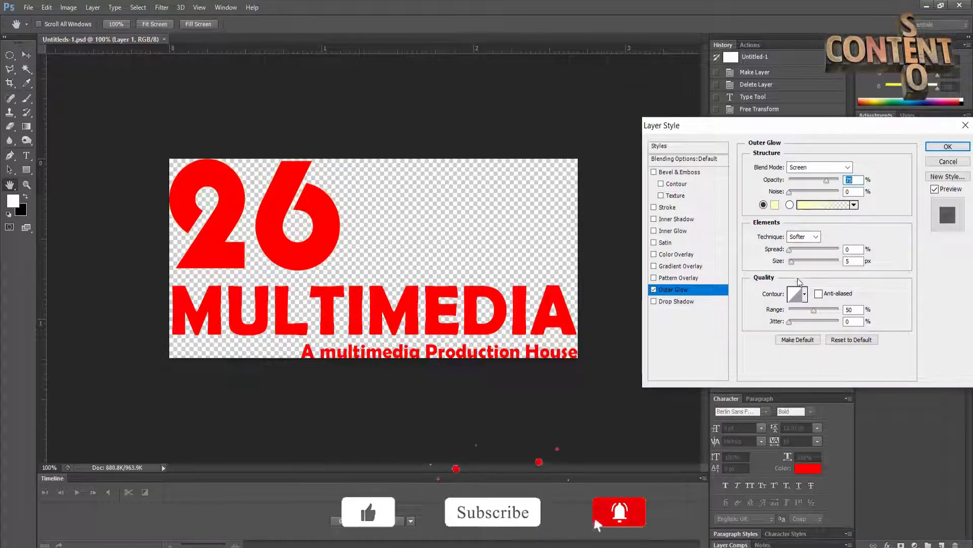
drag(790, 192, 818, 198)
click(827, 195)
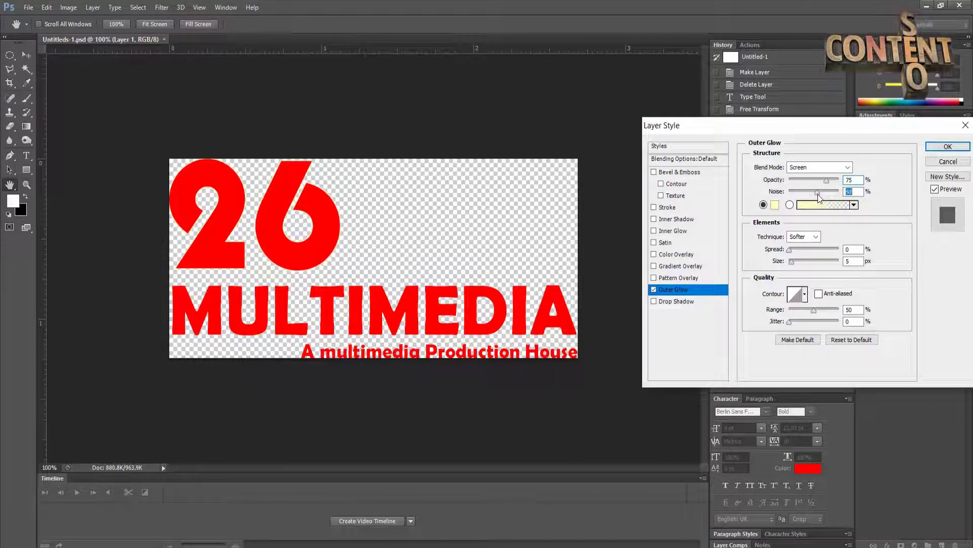
Set the outer glow color to green 00ad08
click(775, 205)
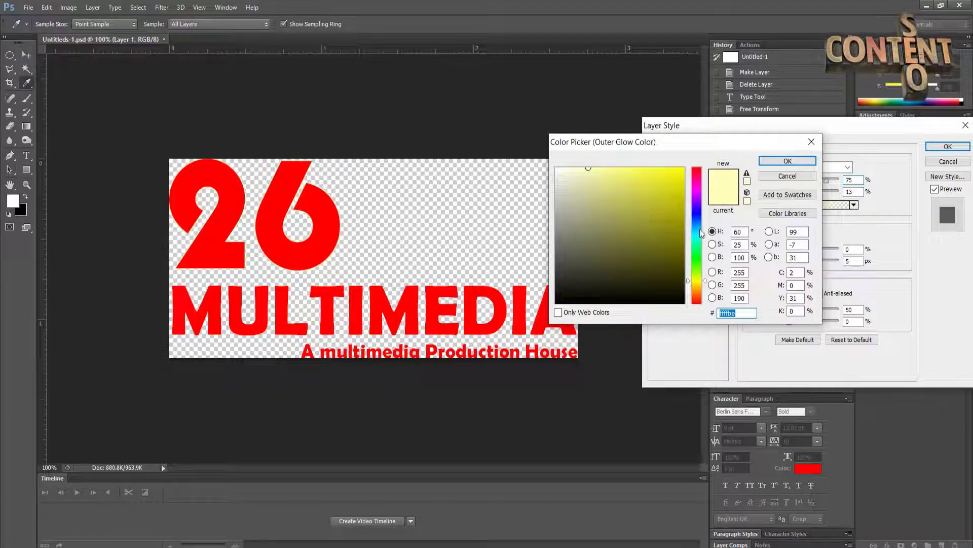
click(698, 261)
click(681, 218)
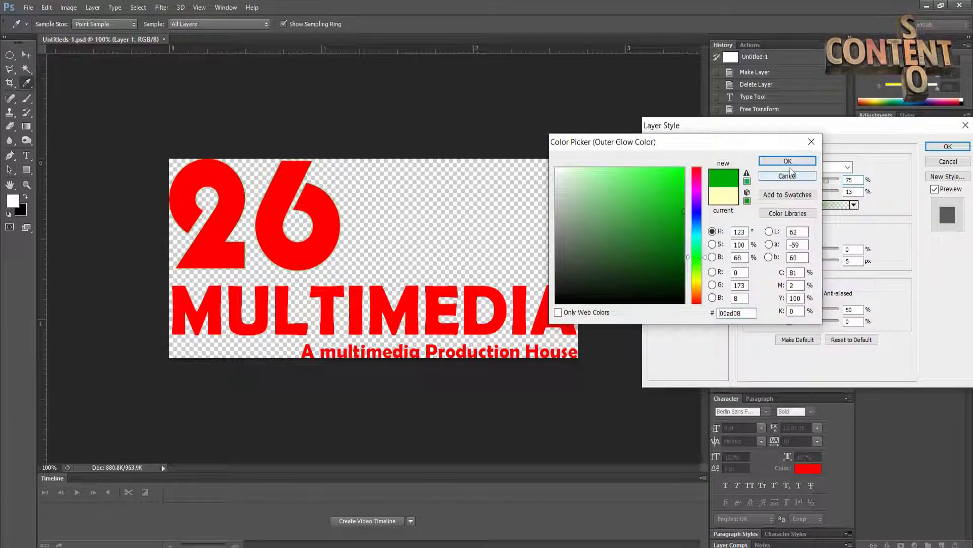
click(787, 161)
Set the outer glow's opacity to 100%, noise to 0% and spread to 100%
drag(795, 192, 882, 196)
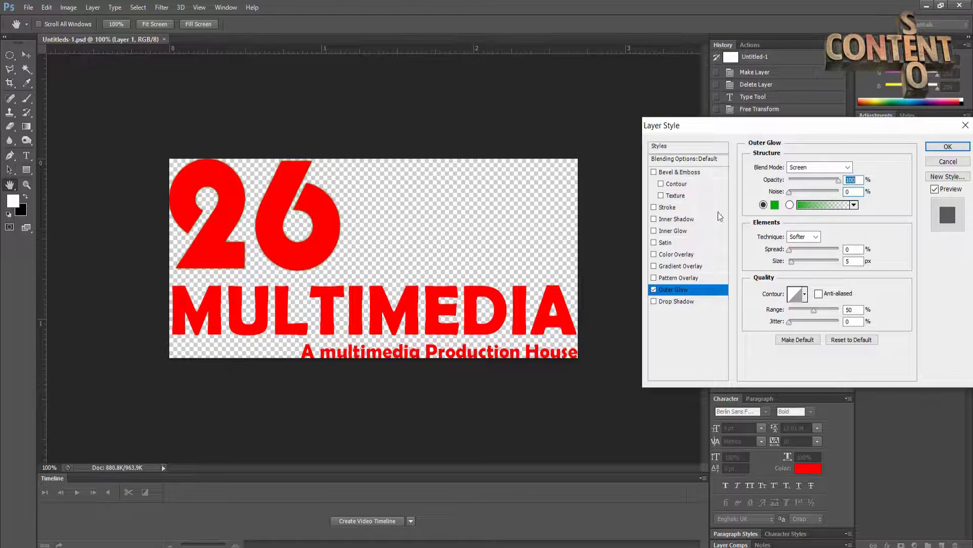
drag(789, 193, 857, 193)
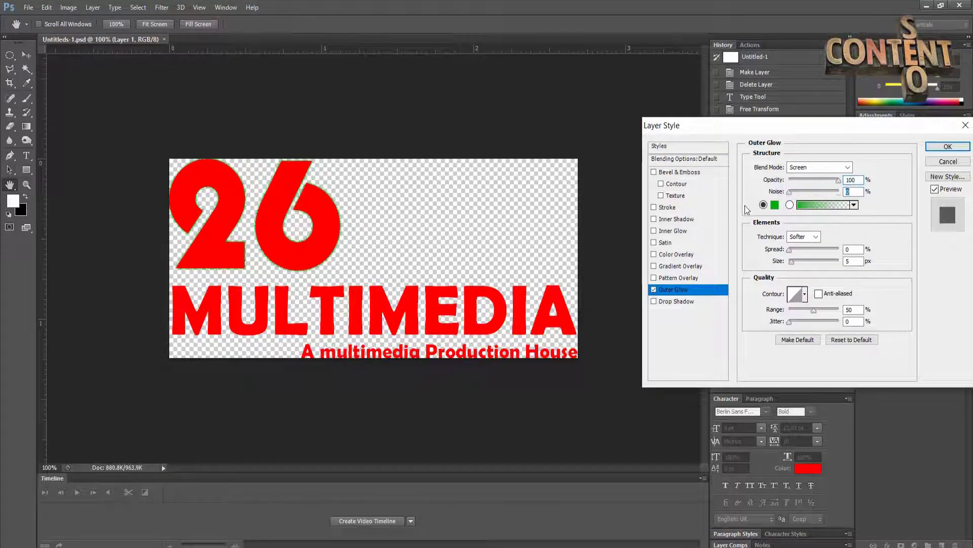
drag(790, 252, 862, 250)
Try several outer glow sizes on the 26, including 7 px, 5 px and 0 px
mouse_move(791, 260)
mouse_down()
mouse_move(812, 261)
mouse_move(792, 261)
mouse_up()
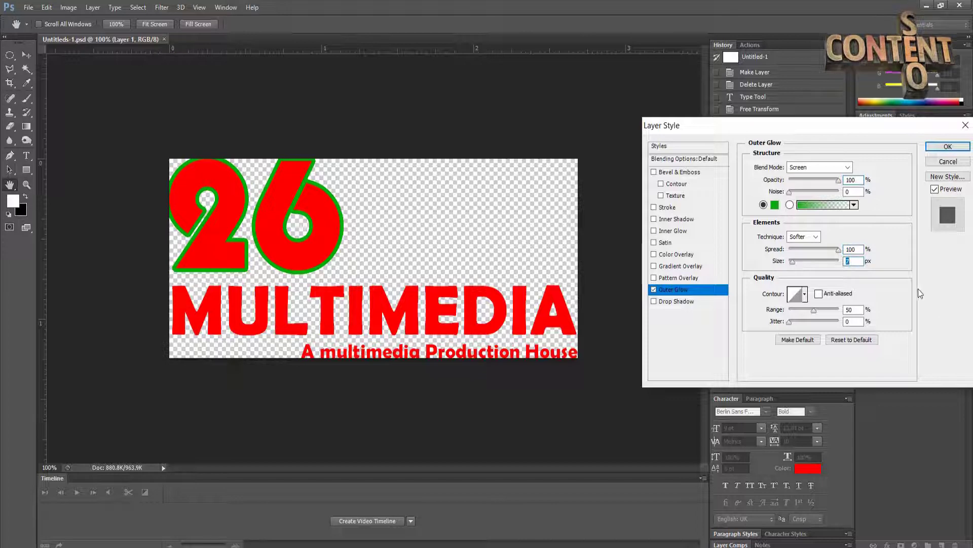
text(5)
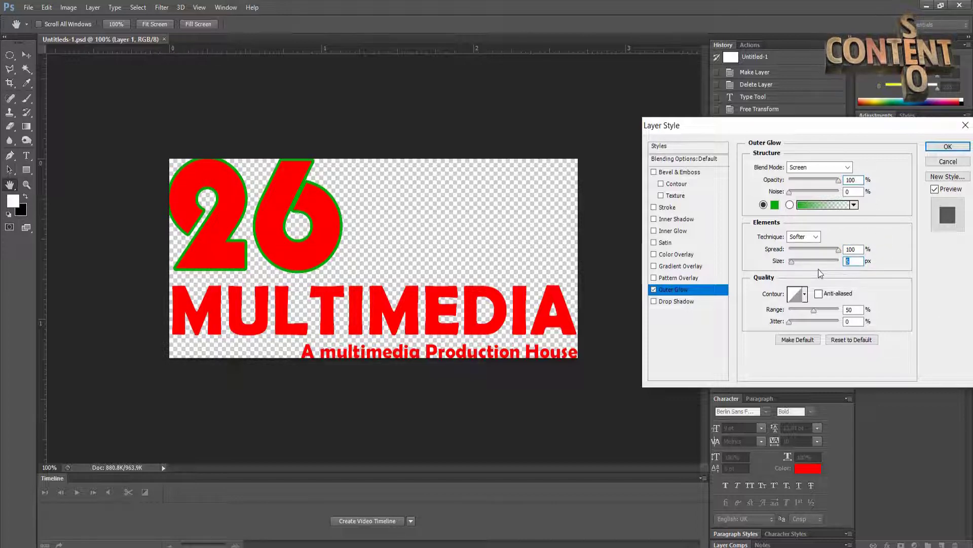
text(1)
click(854, 262)
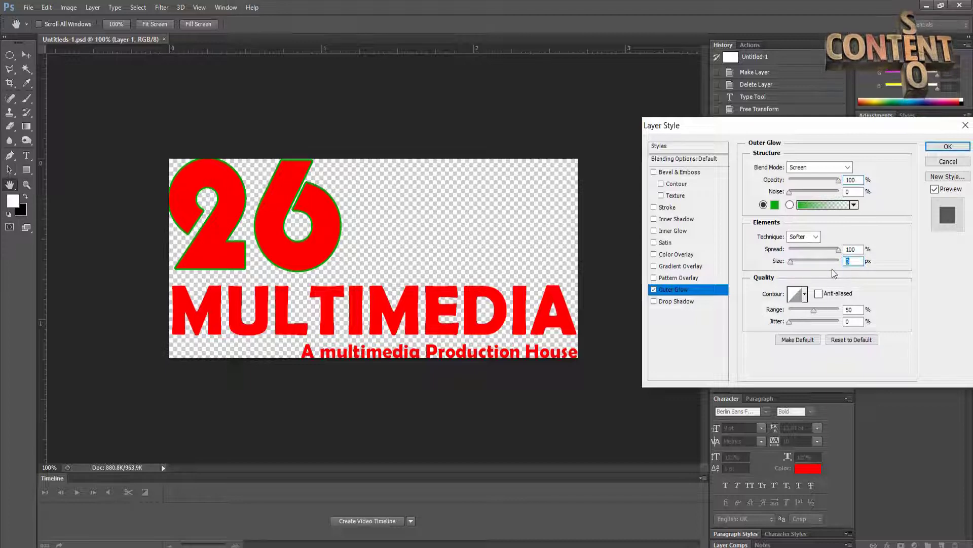
text(4)
drag(858, 261, 784, 266)
text(5)
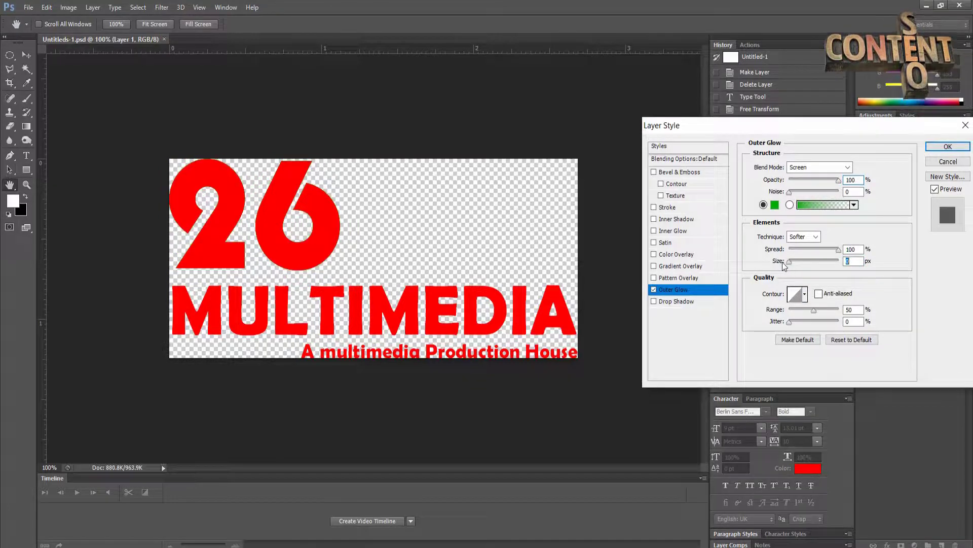
Set the 26's outer glow to Normal blend mode, increase its size to form a thin solid outline, and apply the effect
click(805, 237)
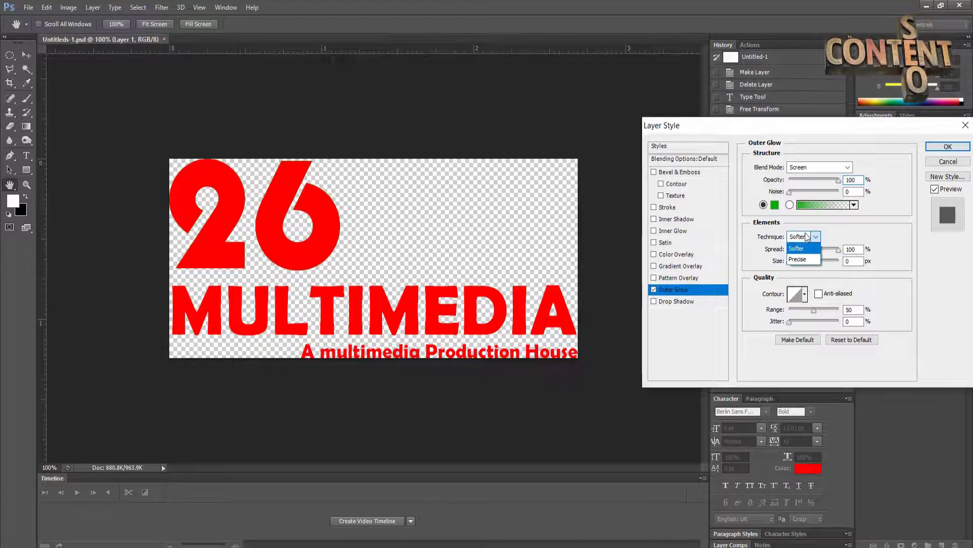
click(807, 237)
click(820, 167)
click(811, 166)
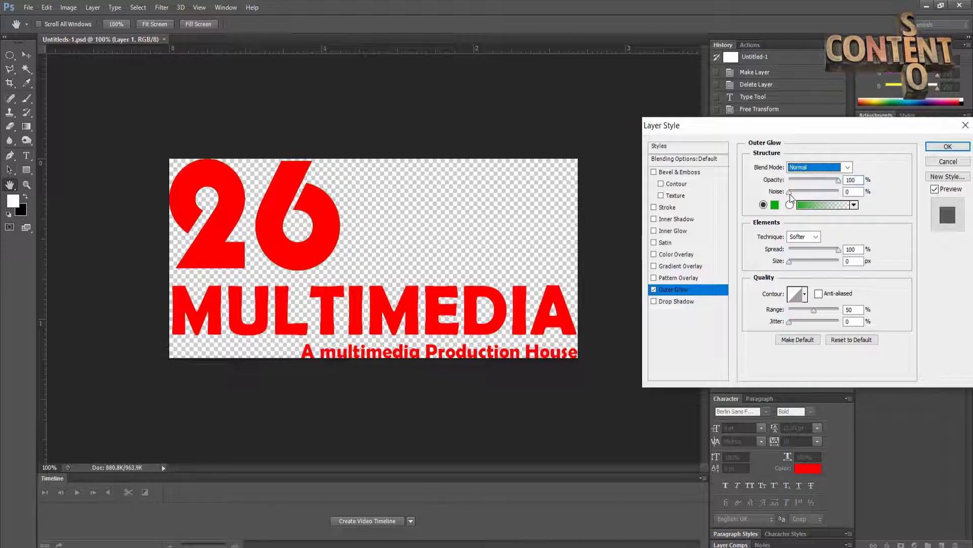
drag(789, 192, 779, 213)
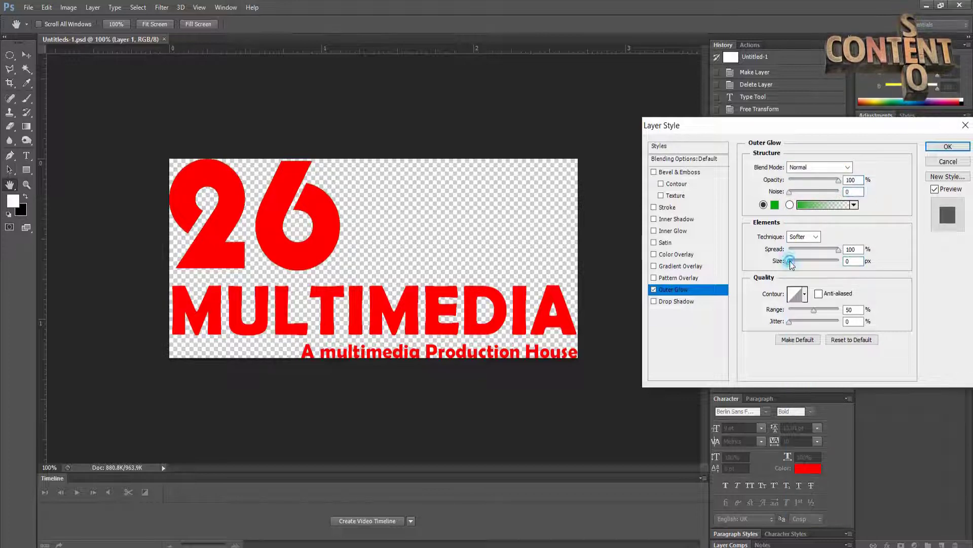
drag(791, 261, 793, 260)
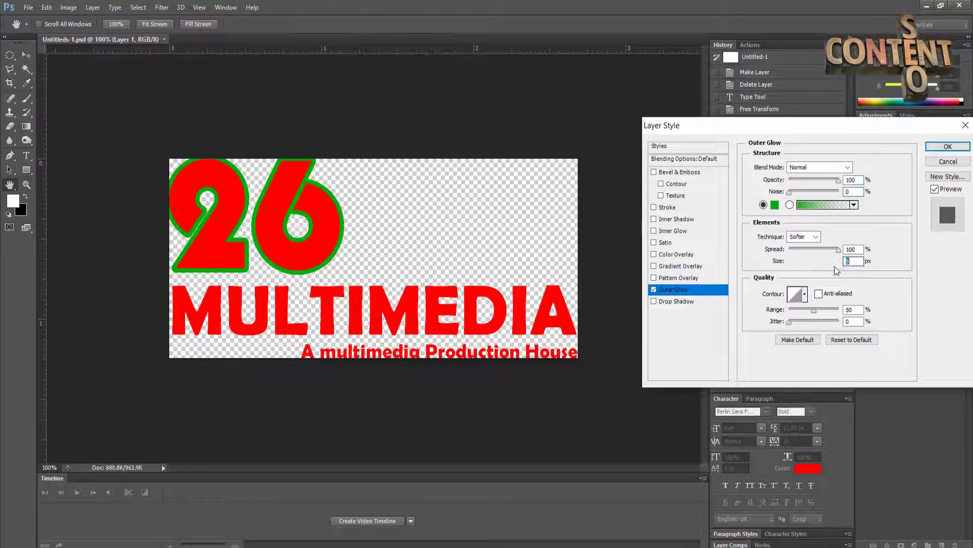
key(Return)
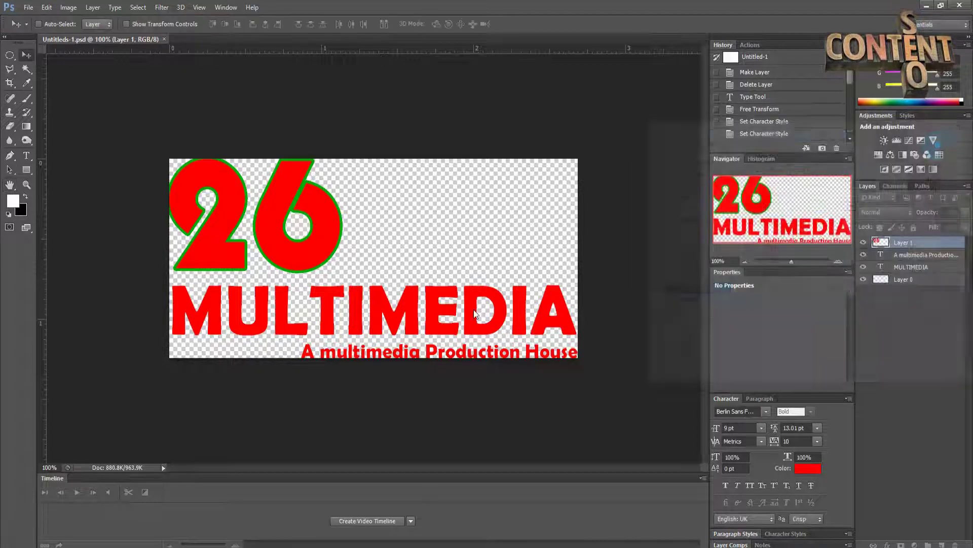
Add an Outer Glow effect to the MULTIMEDIA text layer with the Normal blend mode
ctrl+click(283, 324)
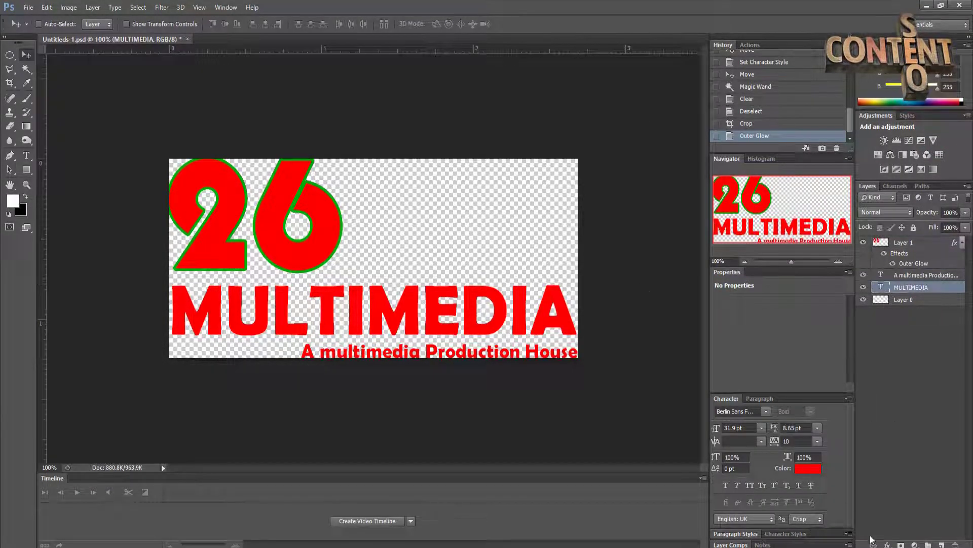
click(887, 545)
click(903, 533)
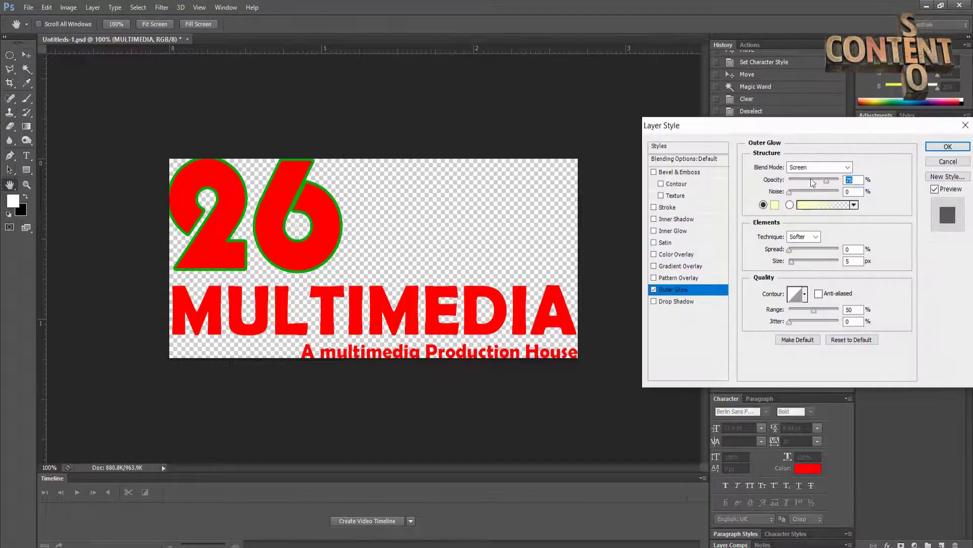
click(820, 167)
click(812, 170)
Set the MULTIMEDIA outer glow color to green 079c00
click(775, 205)
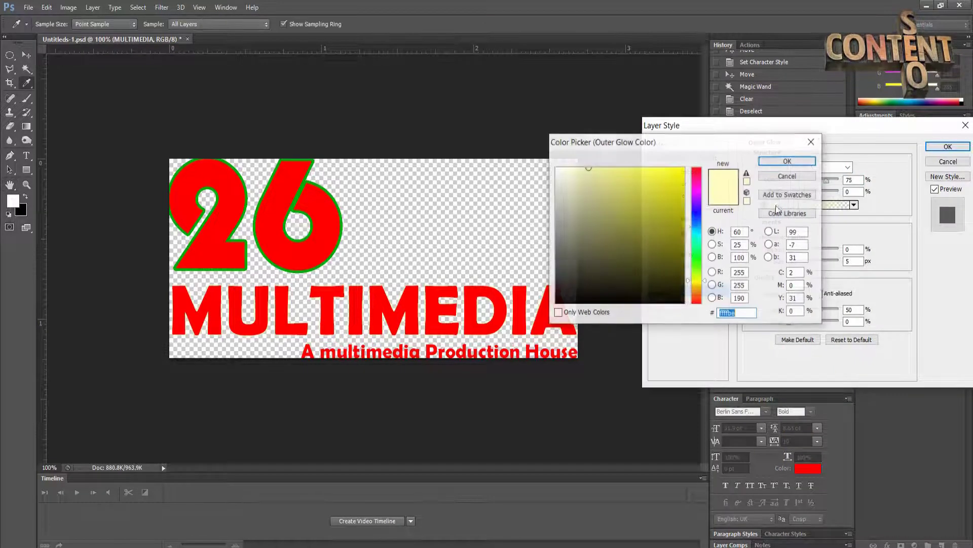
click(698, 262)
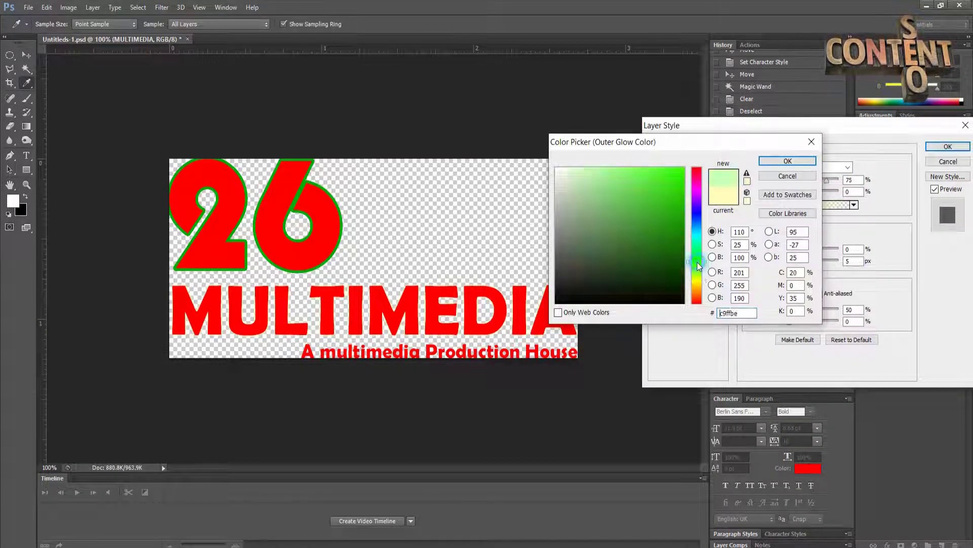
drag(697, 262, 698, 220)
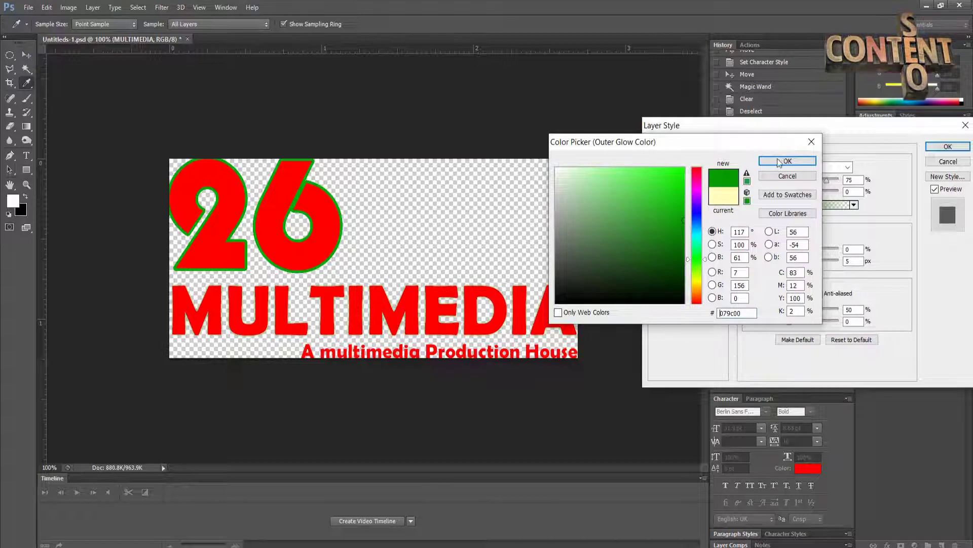
click(781, 161)
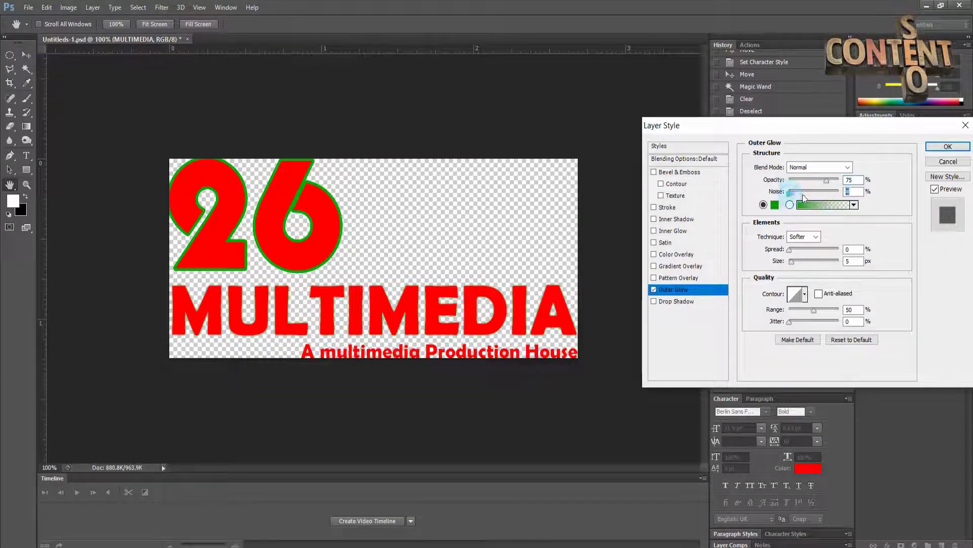
Set the MULTIMEDIA glow's opacity and spread to 100%, size to 0 px and range to 28%
drag(826, 180, 868, 183)
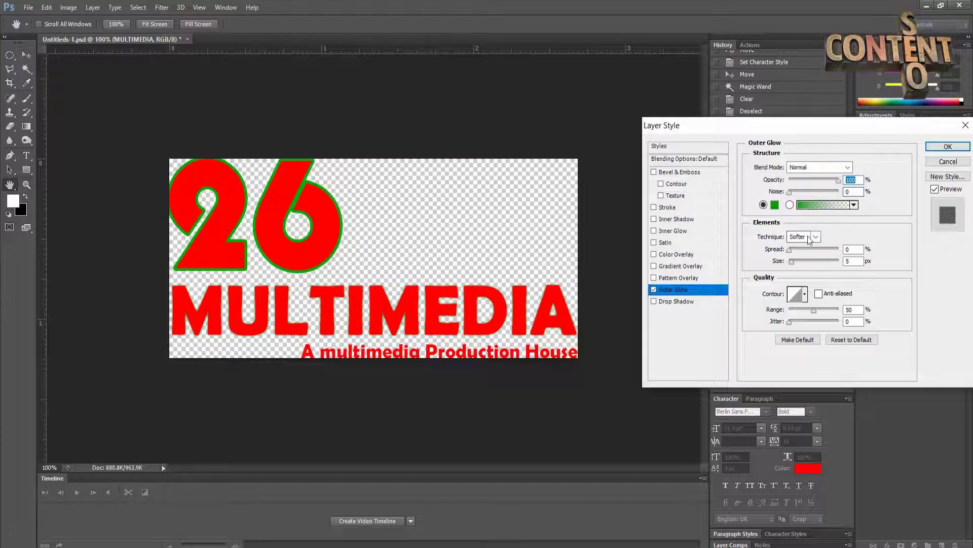
drag(790, 262, 880, 246)
drag(790, 260, 768, 267)
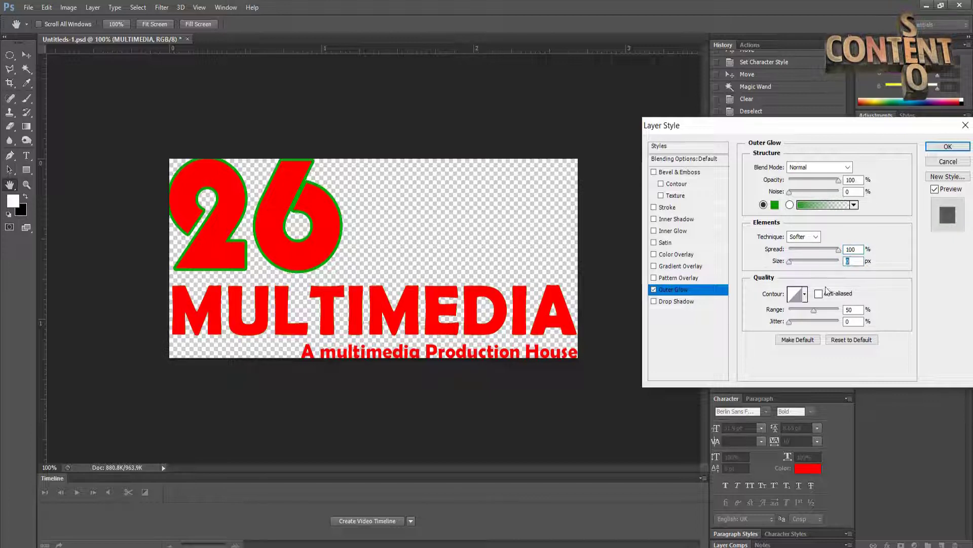
click(815, 311)
drag(816, 313, 835, 320)
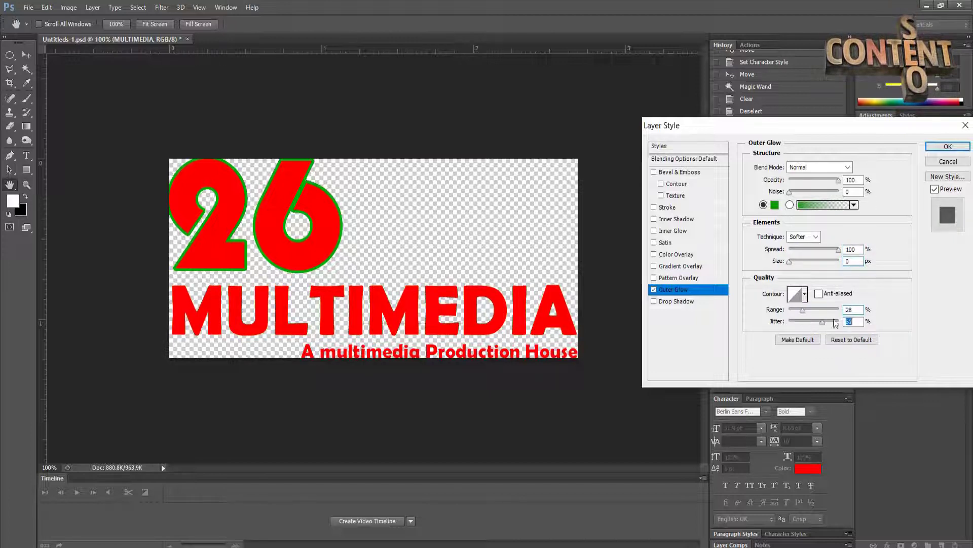
click(848, 205)
click(575, 142)
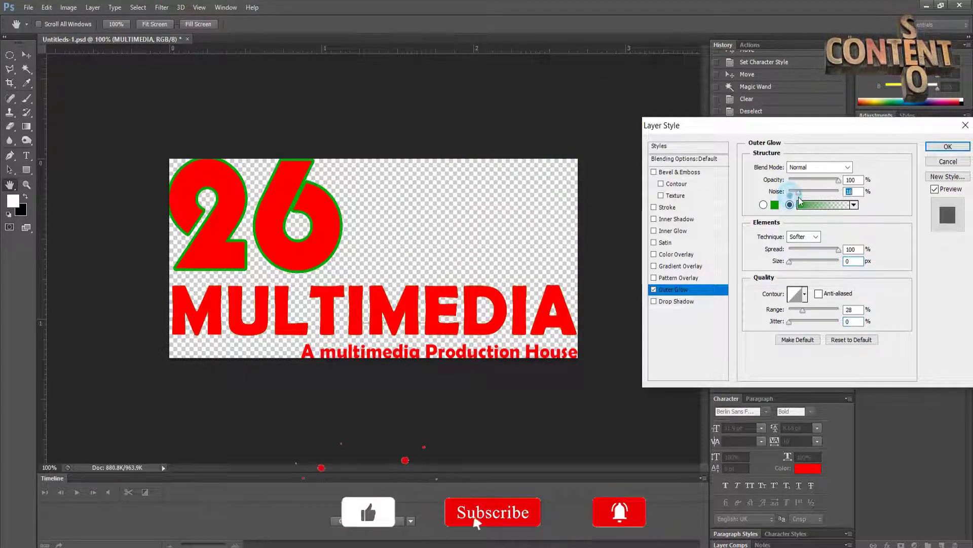
drag(788, 191, 871, 197)
Change the MULTIMEDIA glow's blend mode to Screen and use the solid green color instead of the gradient
click(826, 167)
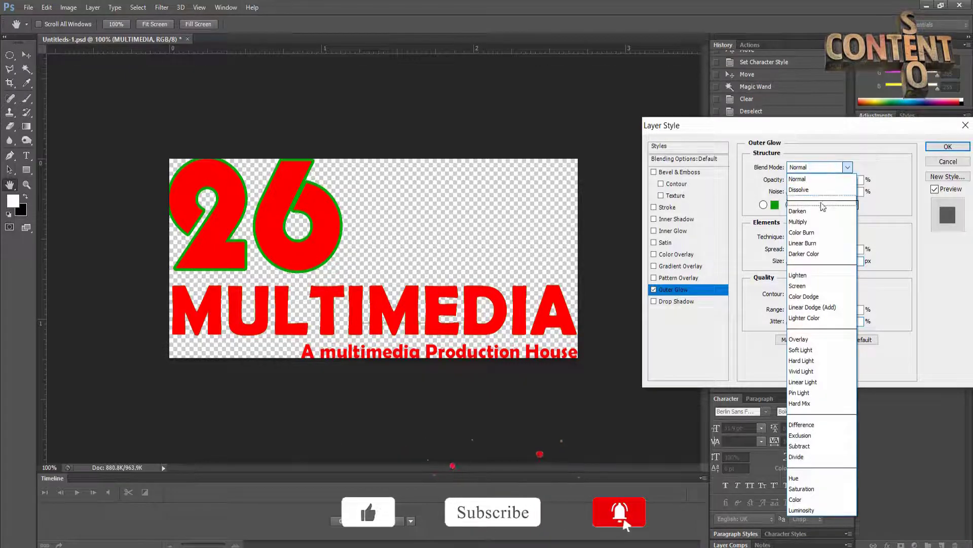
click(816, 286)
click(790, 205)
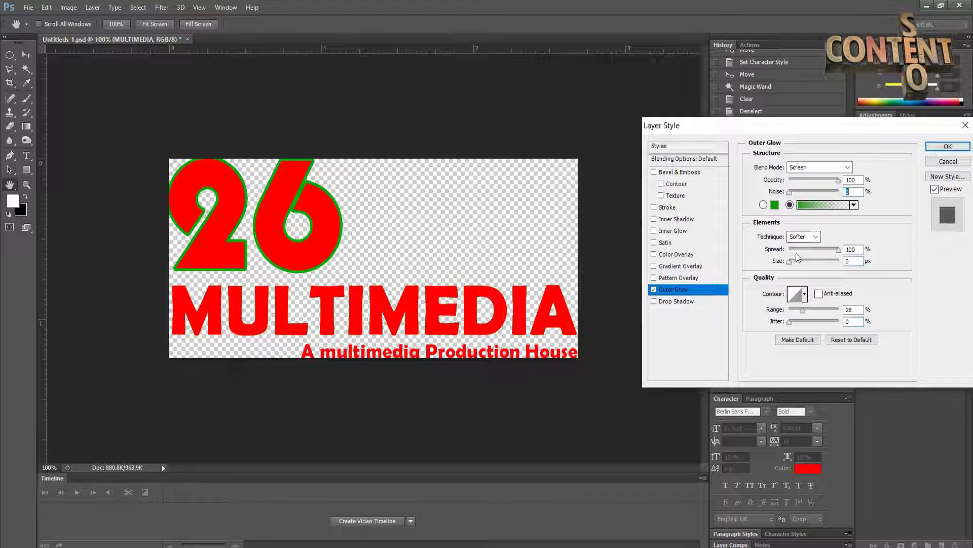
click(775, 205)
click(787, 161)
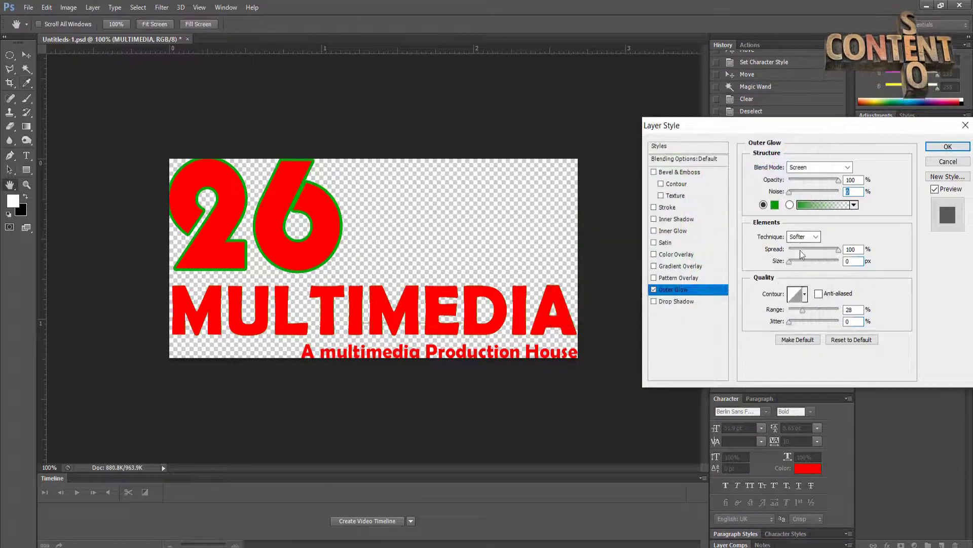
Switch the MULTIMEDIA glow's technique to Precise and raise its size to 4 px
click(809, 237)
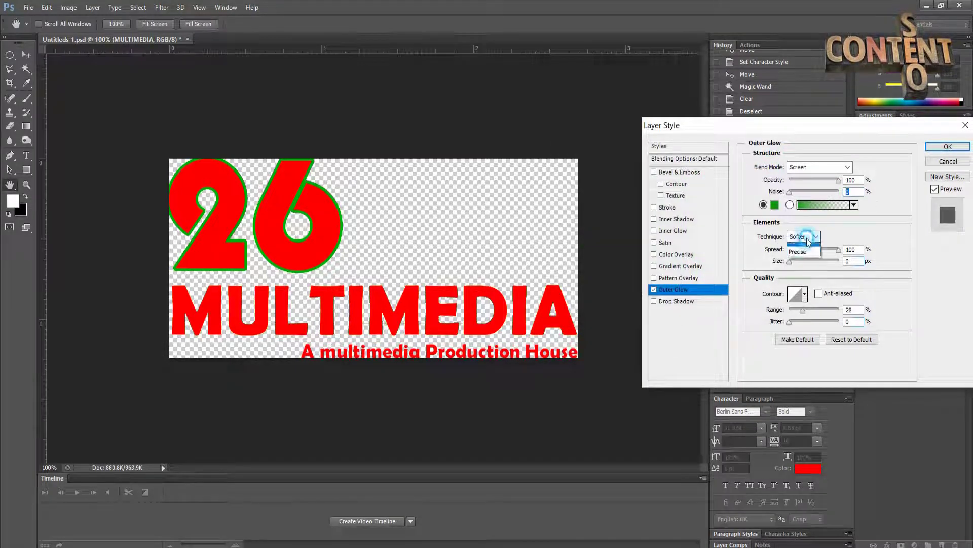
click(805, 260)
mouse_move(790, 261)
mouse_down()
mouse_move(827, 265)
mouse_move(791, 269)
mouse_up()
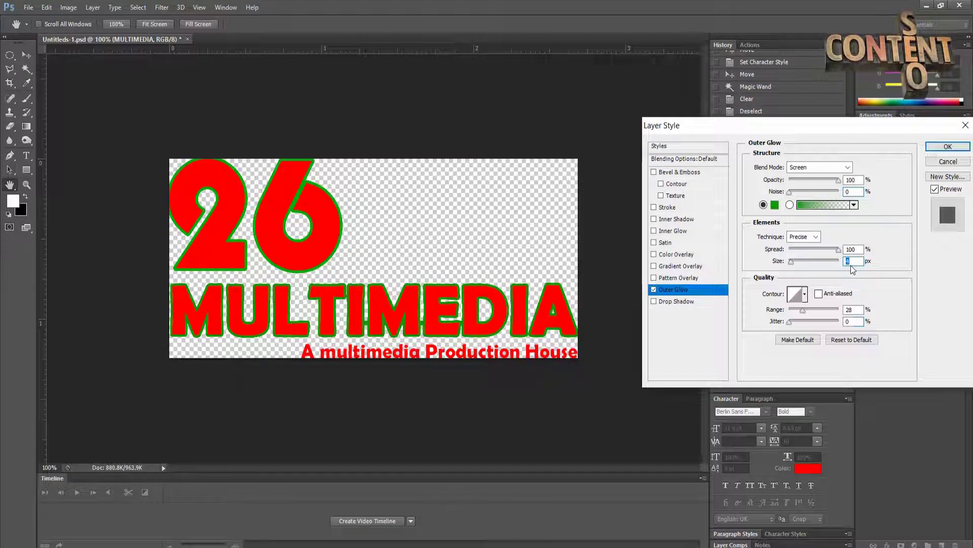
Reduce the MULTIMEDIA glow's spread to 0% and its size to 2 px
drag(839, 249, 787, 250)
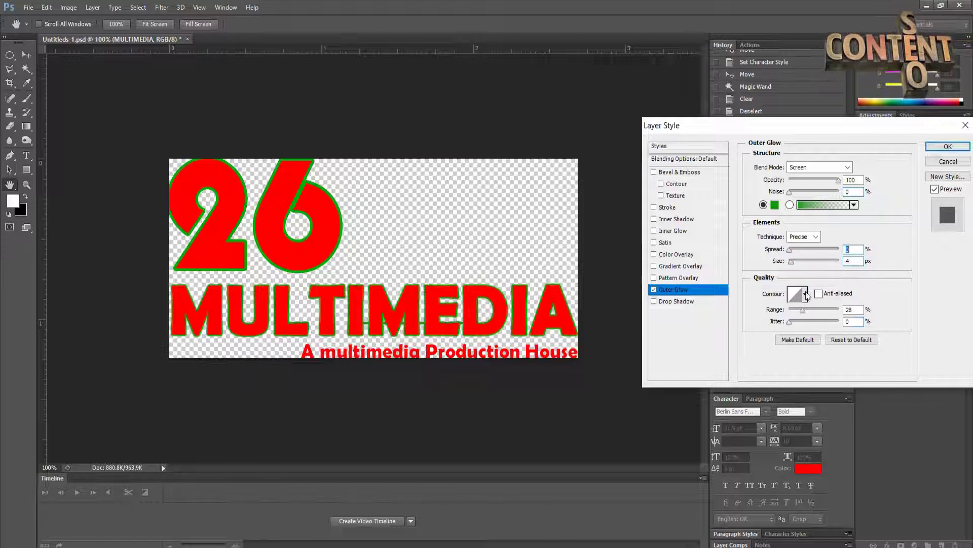
click(848, 261)
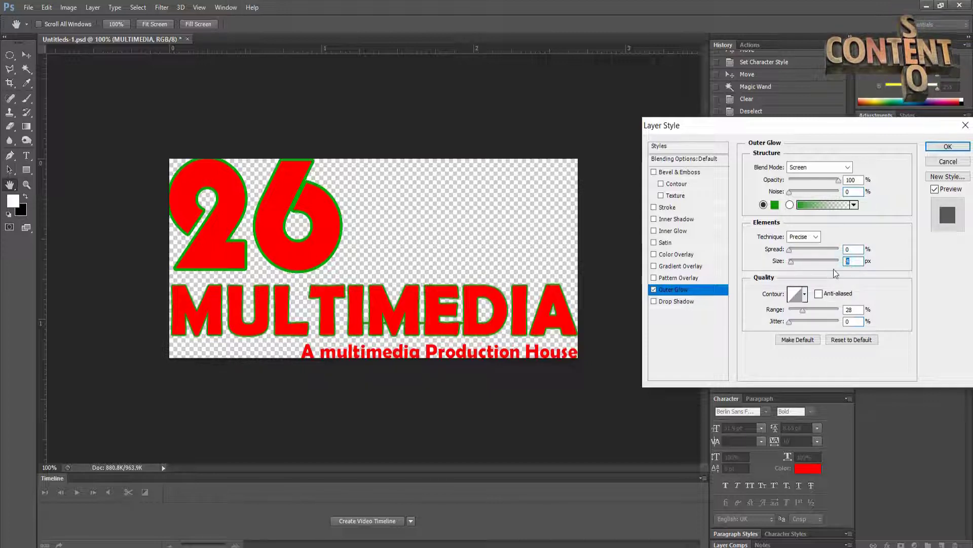
text(3)
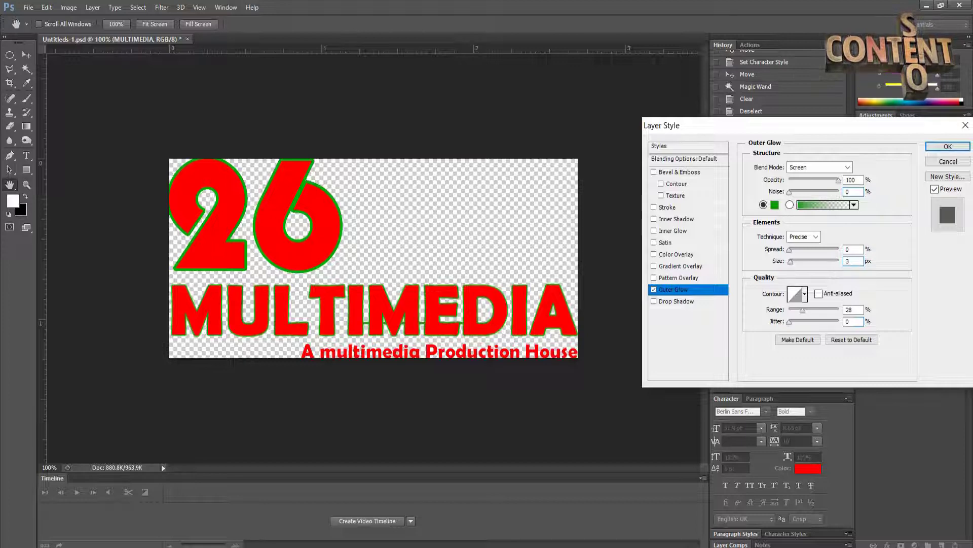
drag(852, 264, 835, 269)
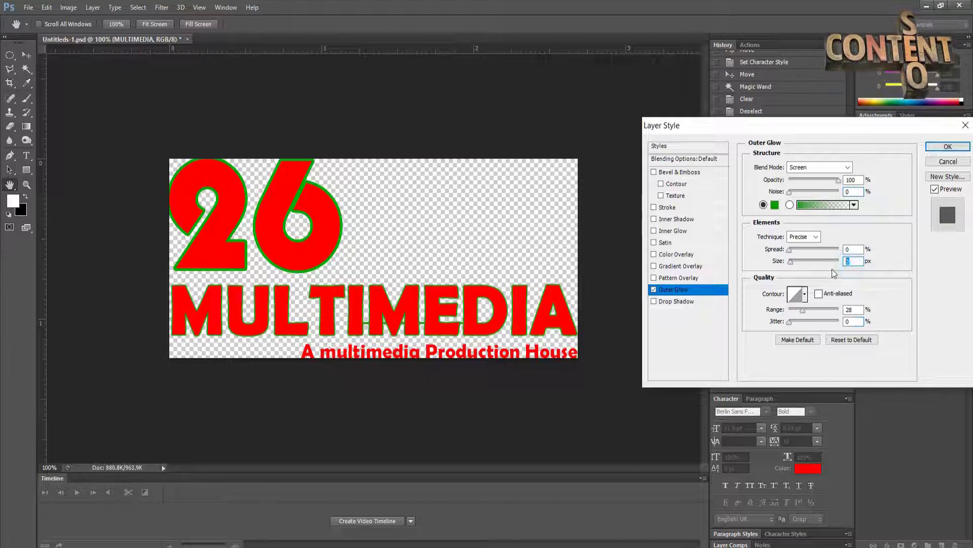
text(2)
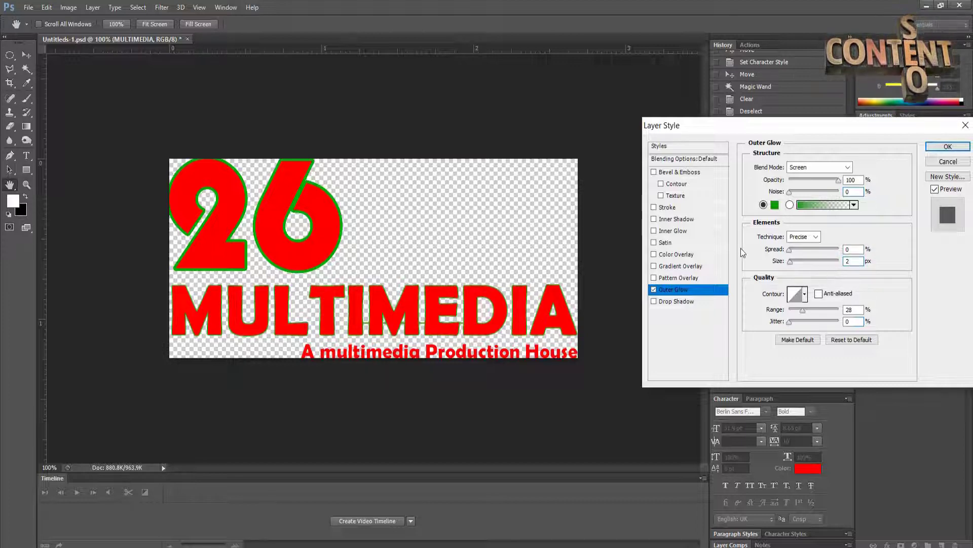
Enable a Stroke effect on the MULTIMEDIA text in addition to the outer glow and apply the layer style
click(808, 169)
click(808, 169)
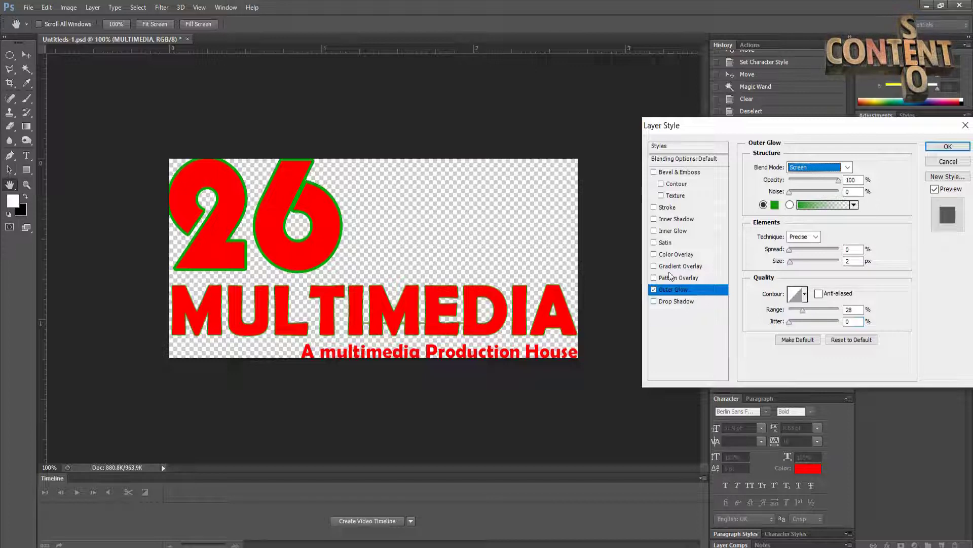
click(654, 208)
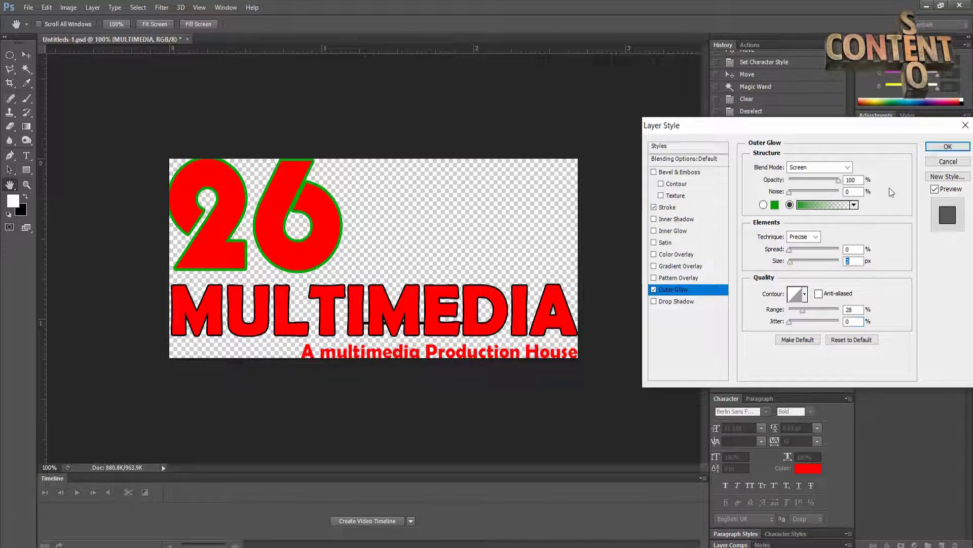
click(944, 147)
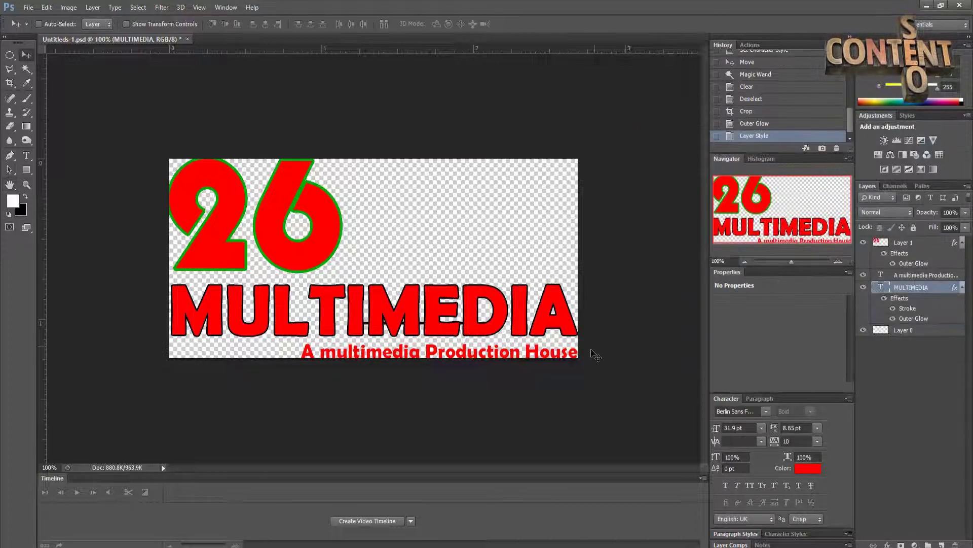
Nudge the "A multimedia Production House" tagline layer slightly upward in three small steps
ctrl+click(513, 354)
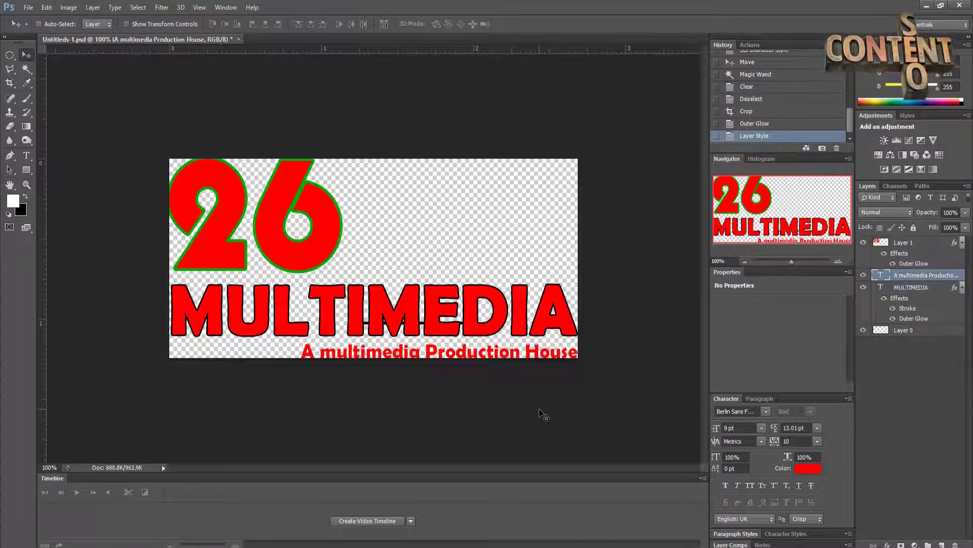
key(Up)
key(Up)
key(Up)
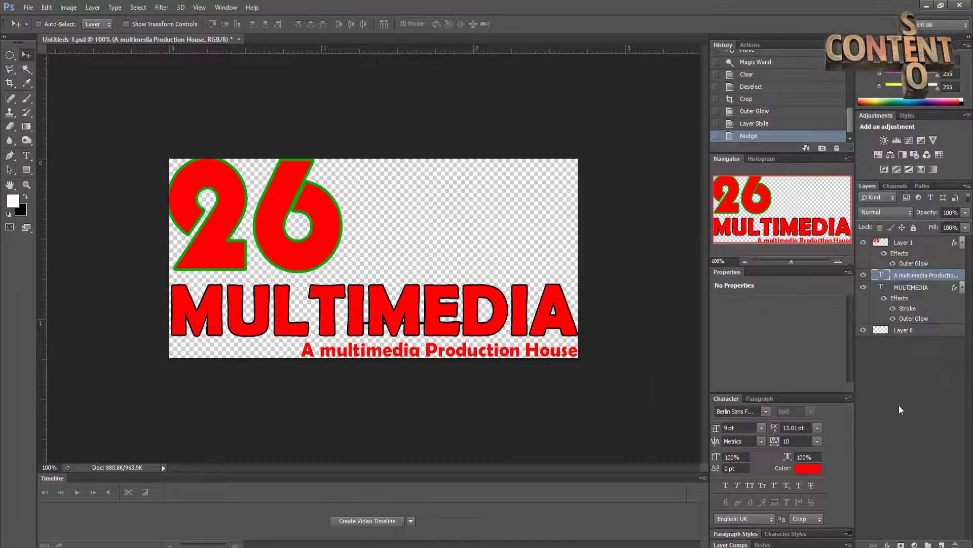
click(28, 7)
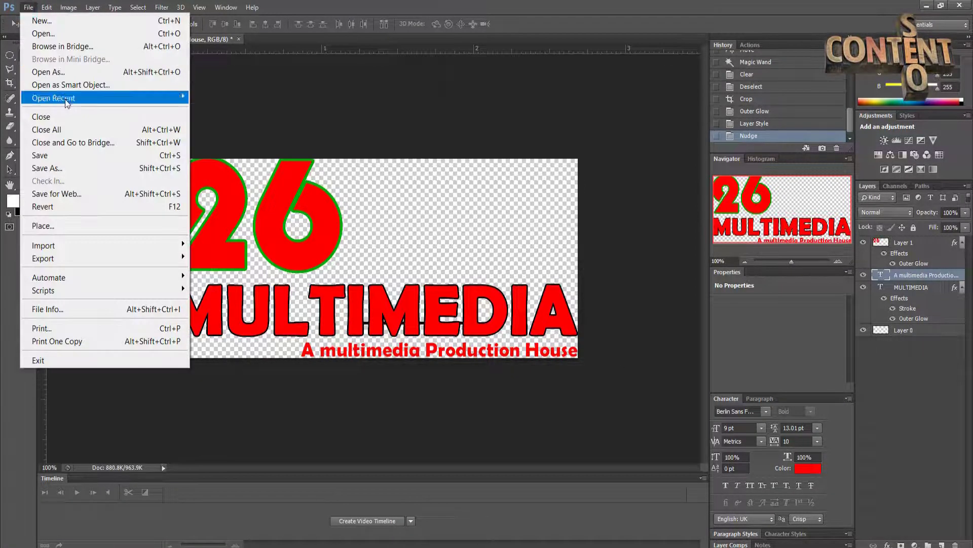
mouse_move(47, 7)
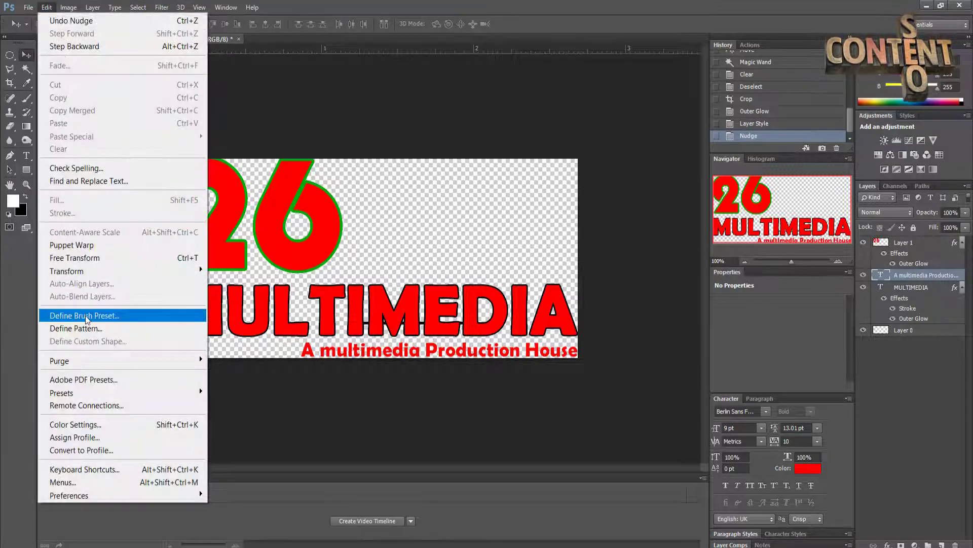
click(454, 6)
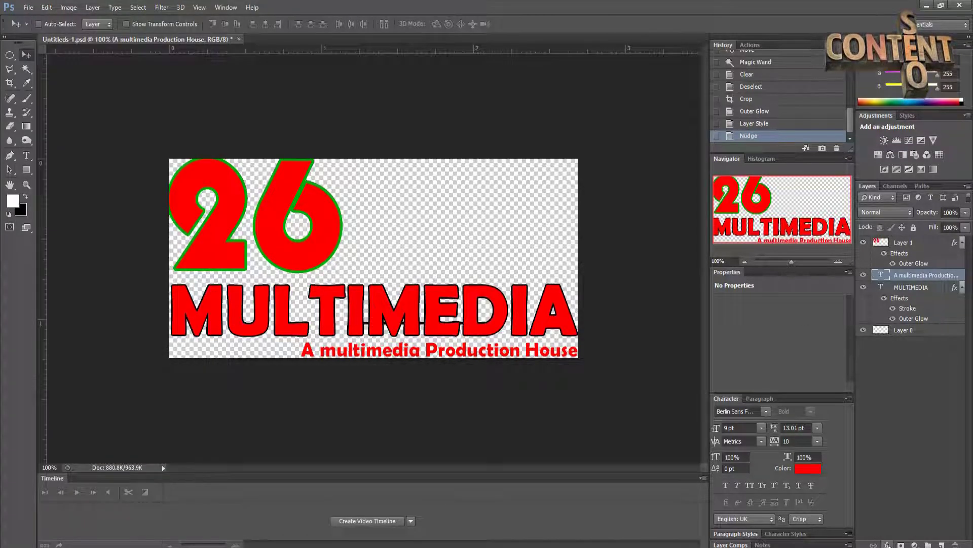
Open an Outer Glow for the tagline layer, enable a Stroke effect and switch the glow off
click(888, 544)
click(841, 522)
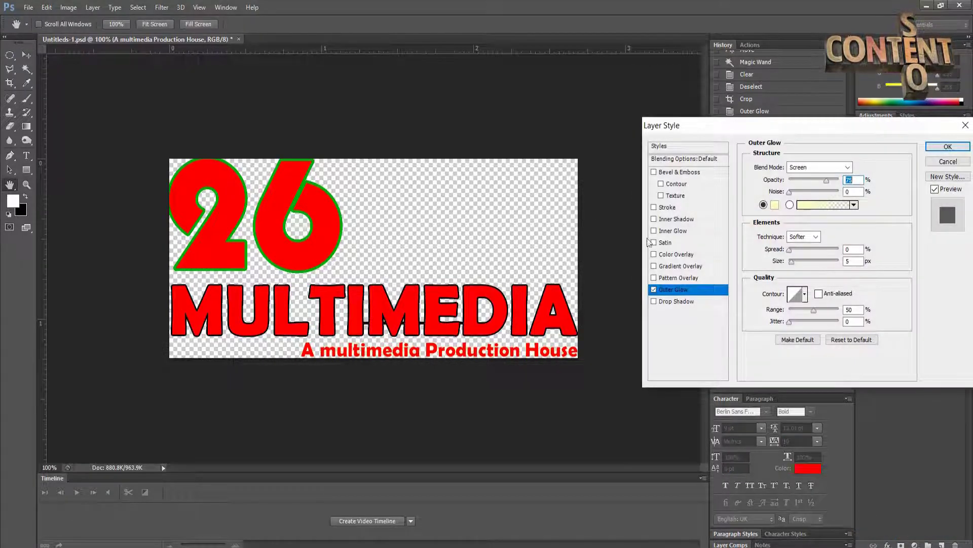
click(654, 208)
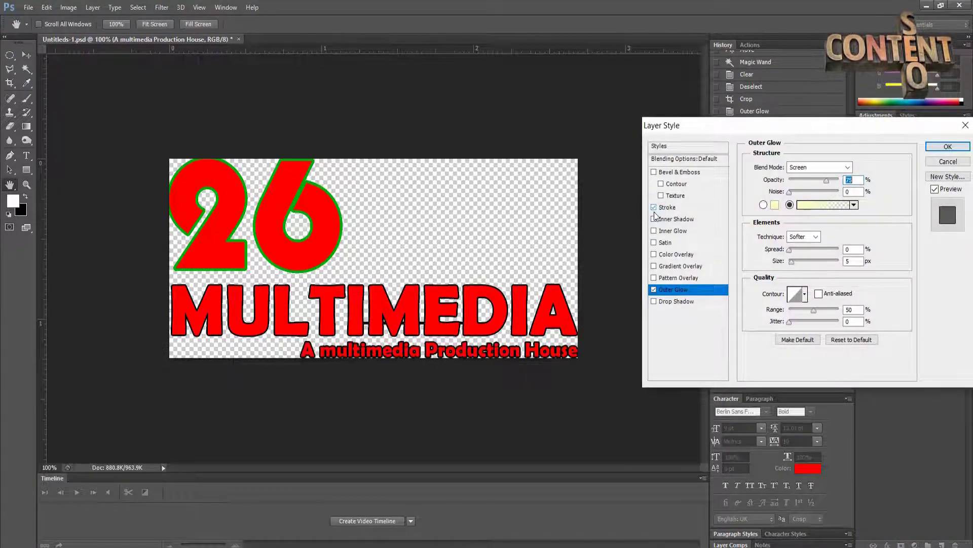
click(654, 290)
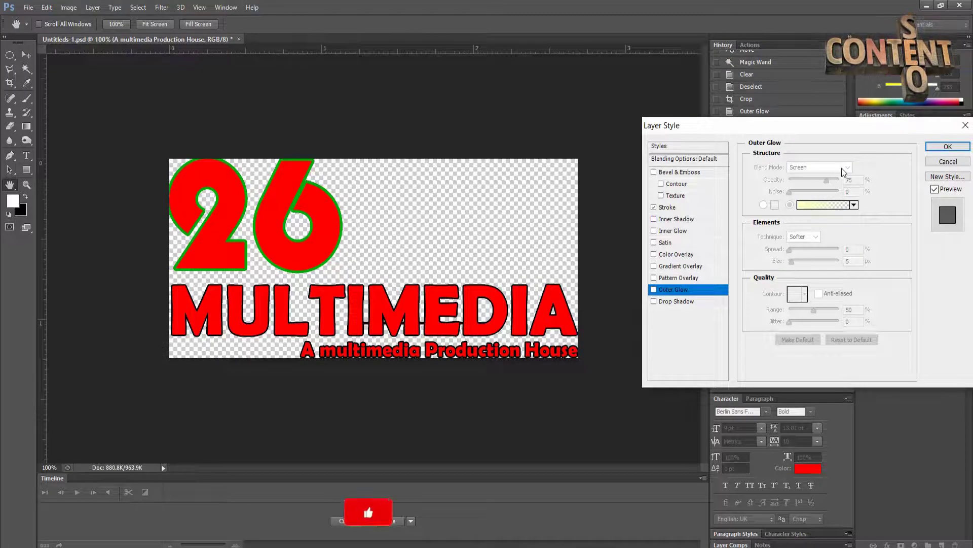
click(947, 177)
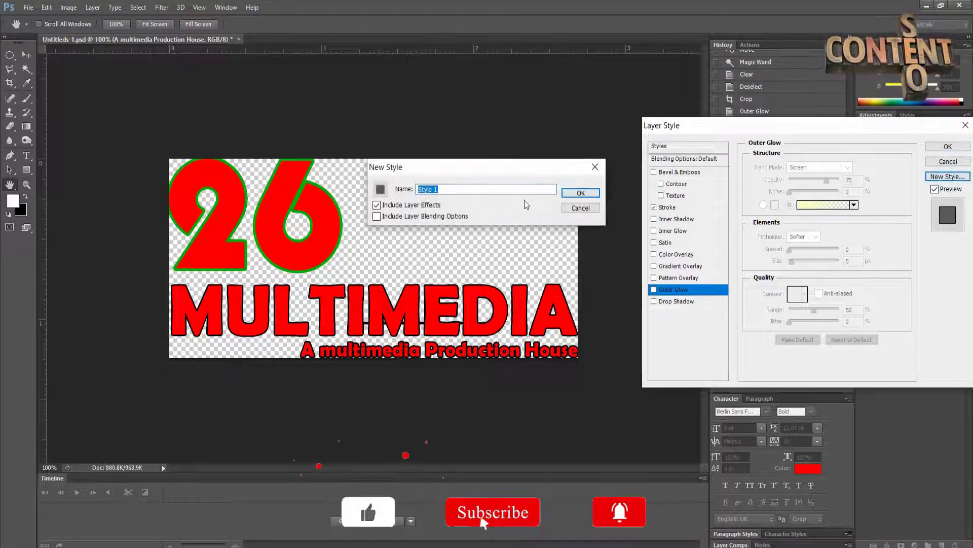
click(575, 208)
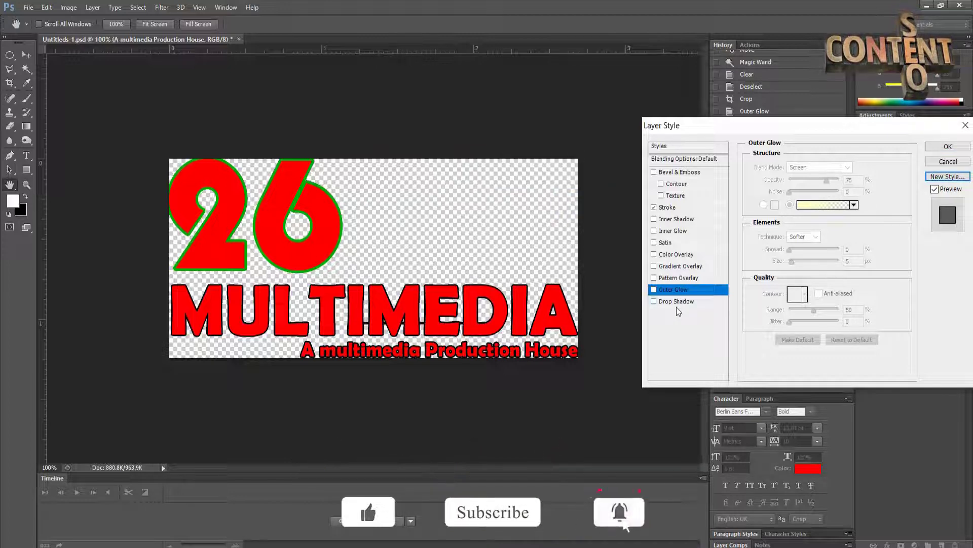
click(654, 302)
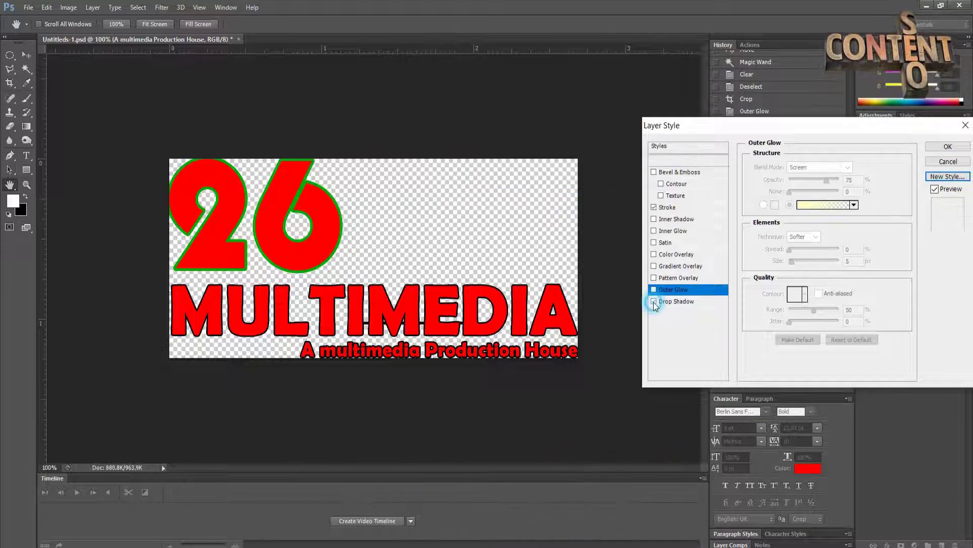
Re-enable the tagline's Outer Glow with 0% opacity and 1% range, and turn off its Stroke effect
click(655, 290)
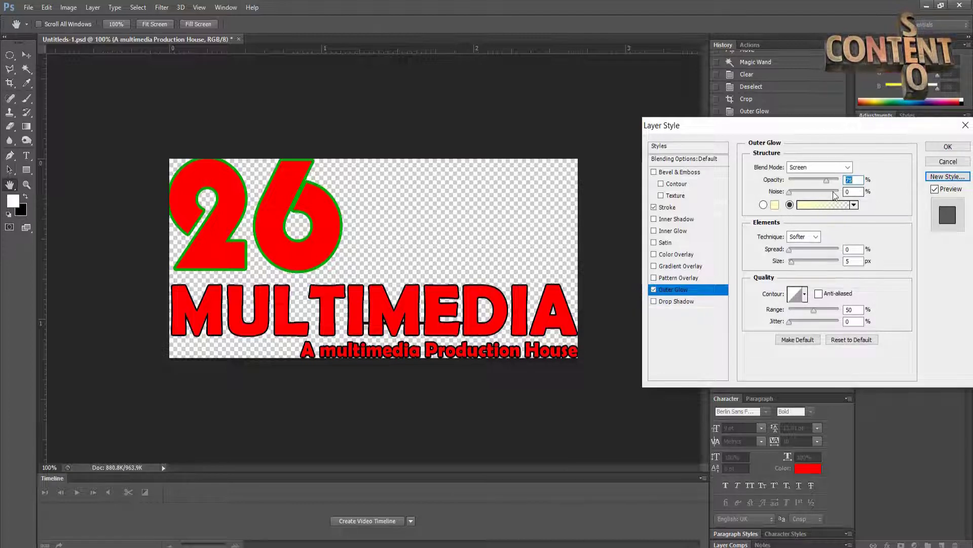
drag(828, 183, 792, 187)
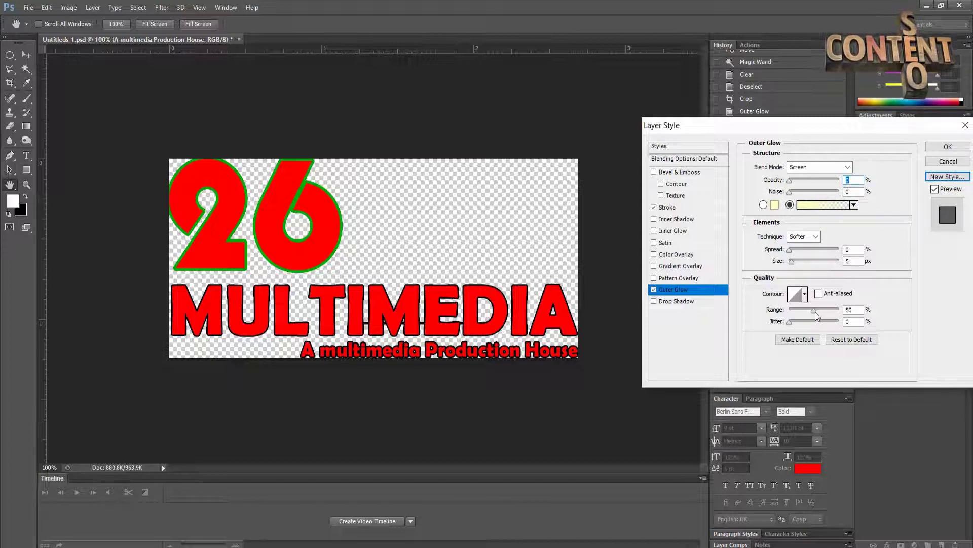
drag(815, 312, 795, 313)
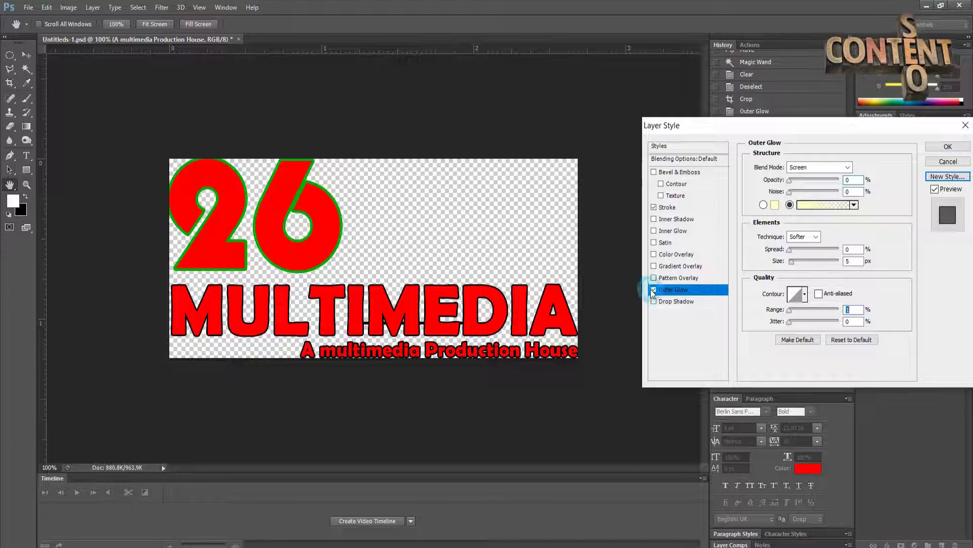
click(653, 207)
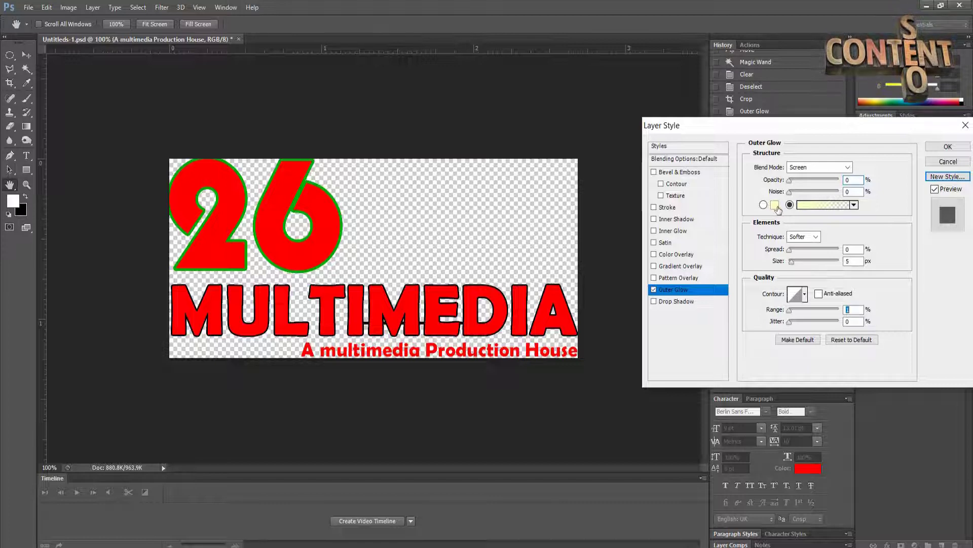
Set the tagline glow's colour to yellow (ffff00) and its opacity to about 89%, and apply the layer style
click(775, 205)
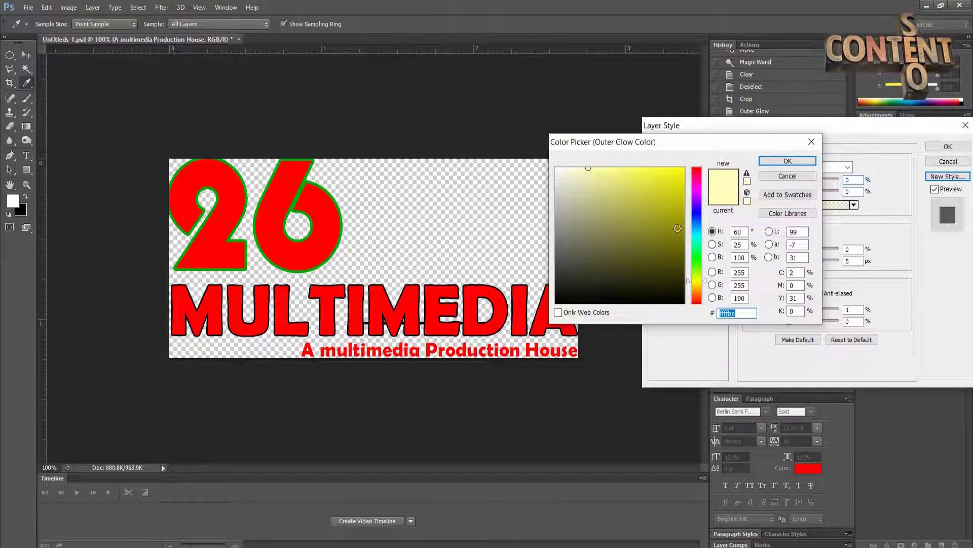
mouse_move(680, 232)
mouse_down()
mouse_move(702, 222)
mouse_move(720, 147)
mouse_up()
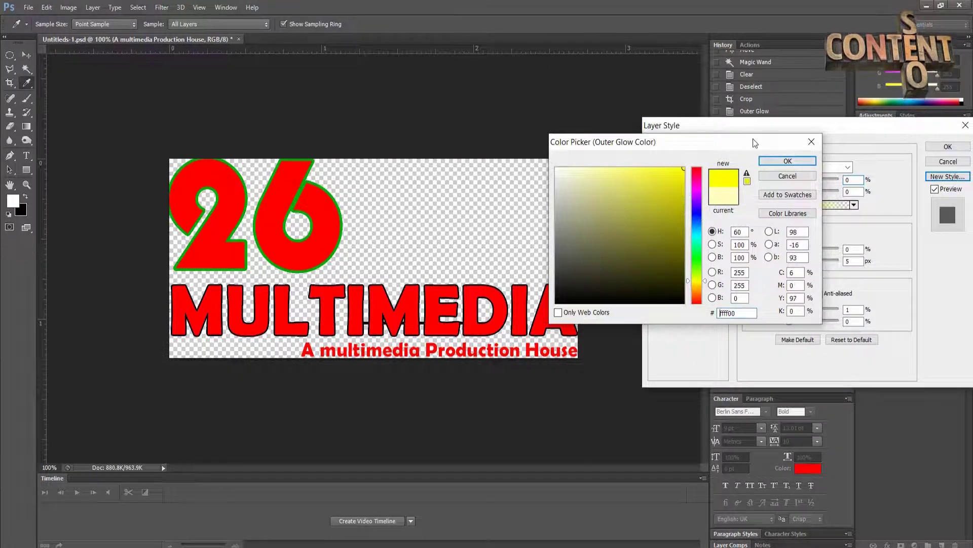
click(775, 161)
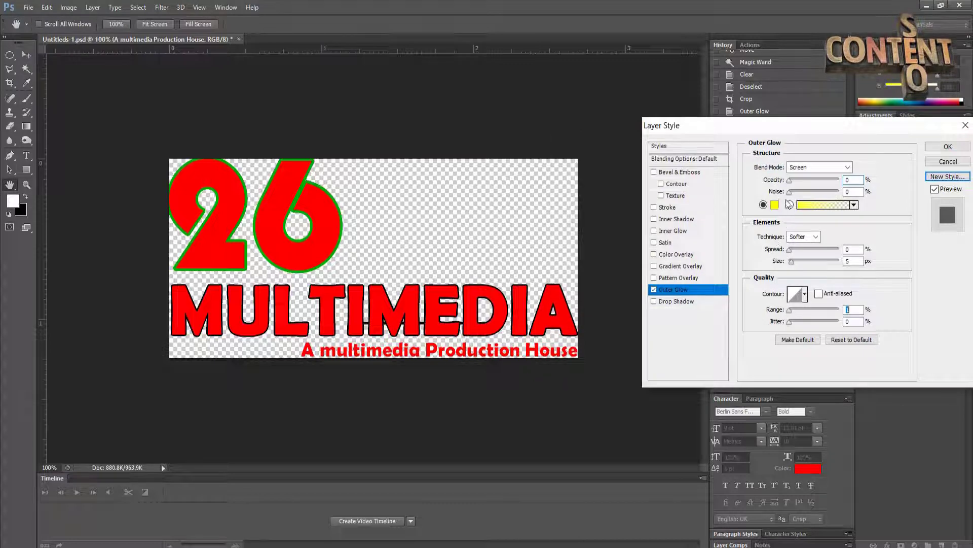
drag(790, 183, 834, 179)
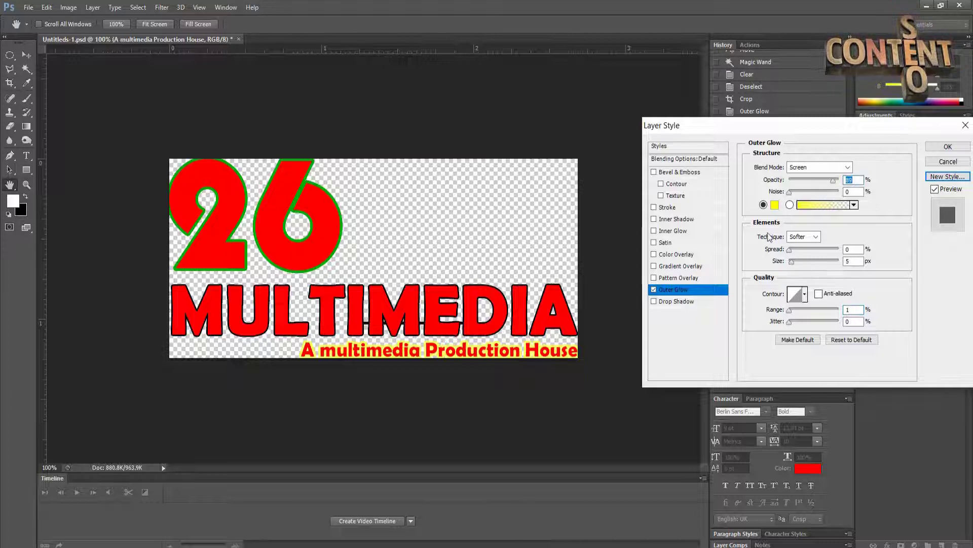
click(948, 146)
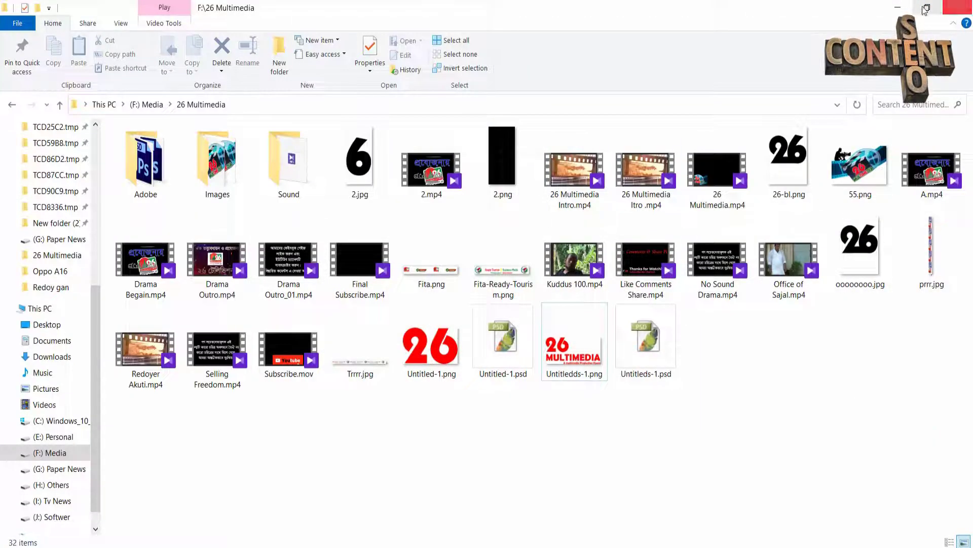
Minimize the 26 Multimedia folder window to reveal the desktop
click(894, 10)
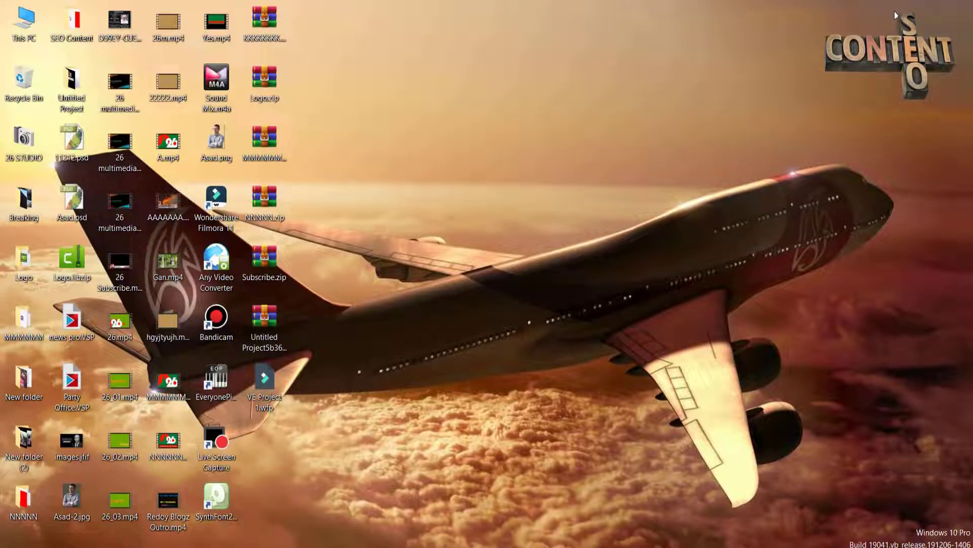